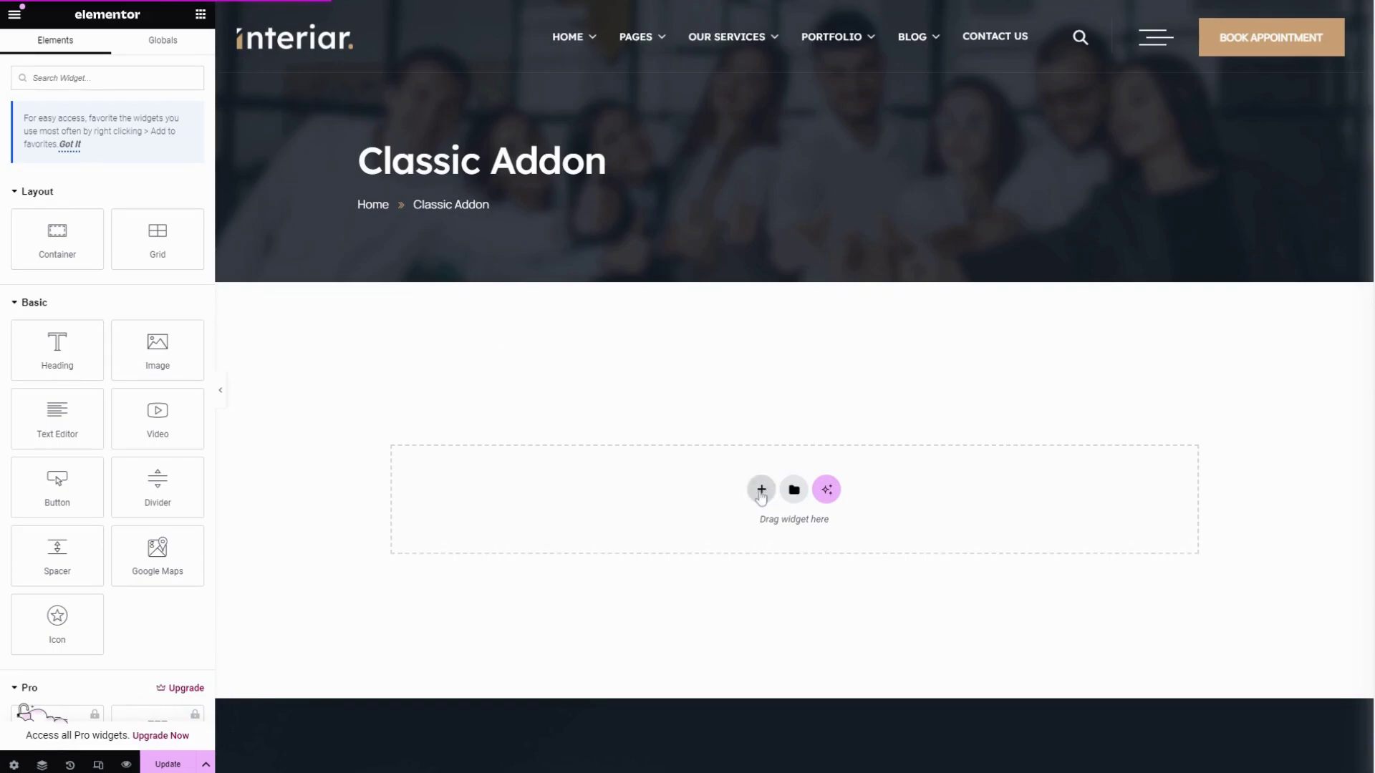
Add a Flexbox container with a single-column, downward-direction structure to the page
click(761, 489)
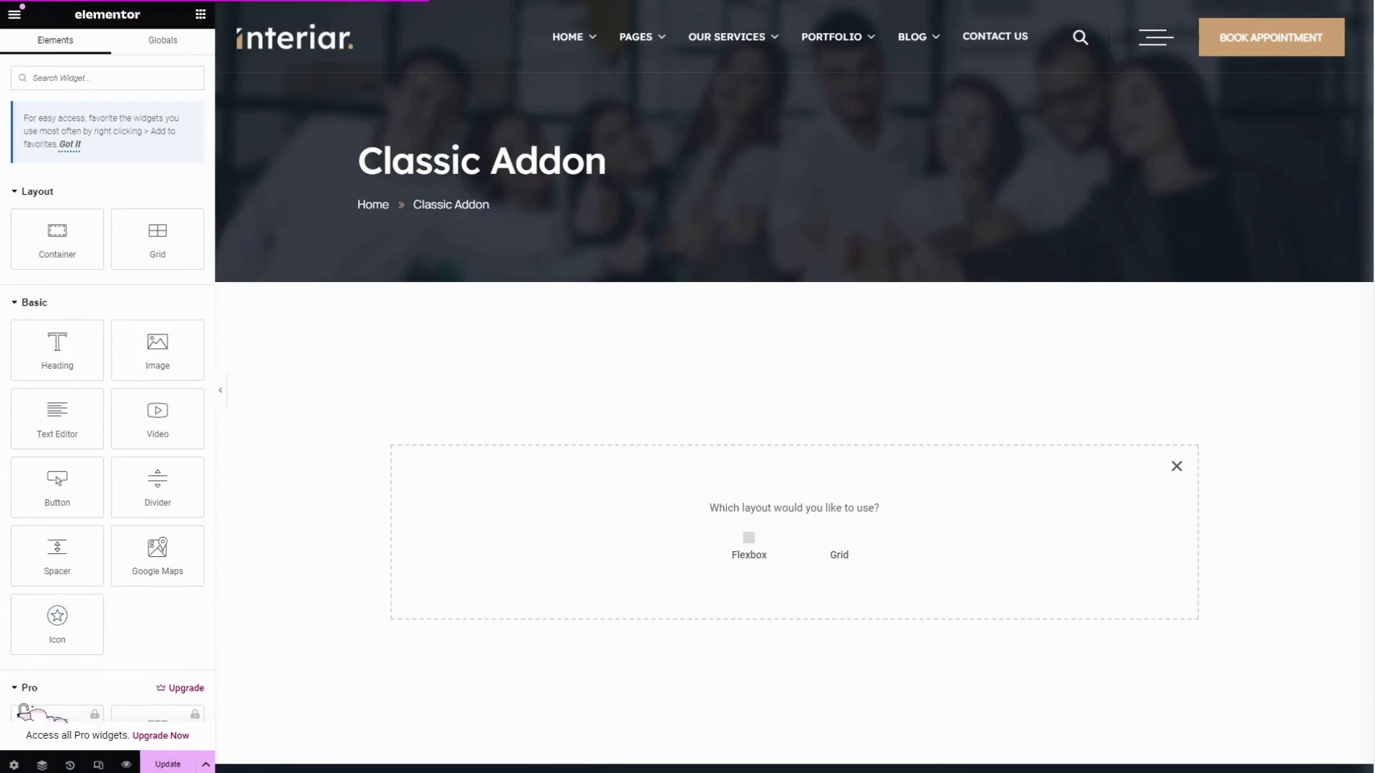
click(748, 539)
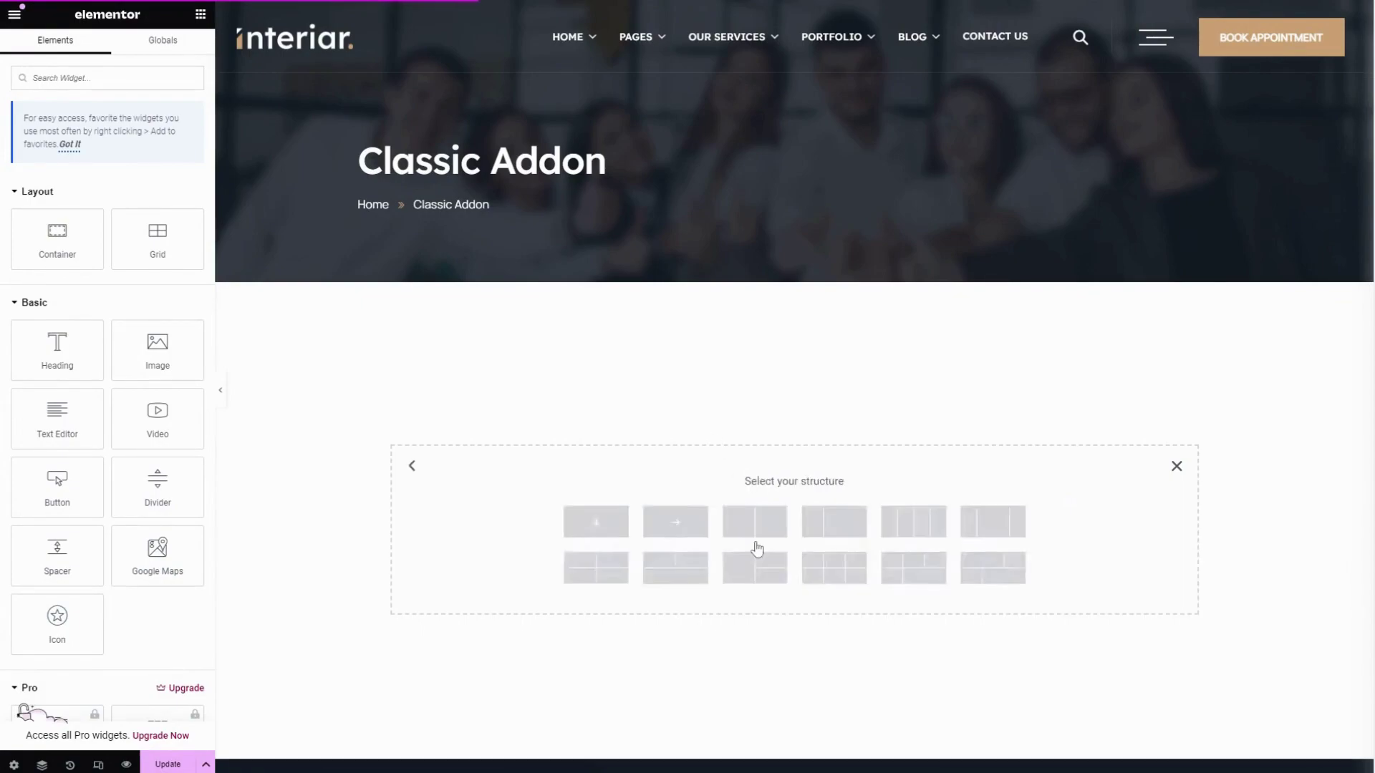
click(605, 528)
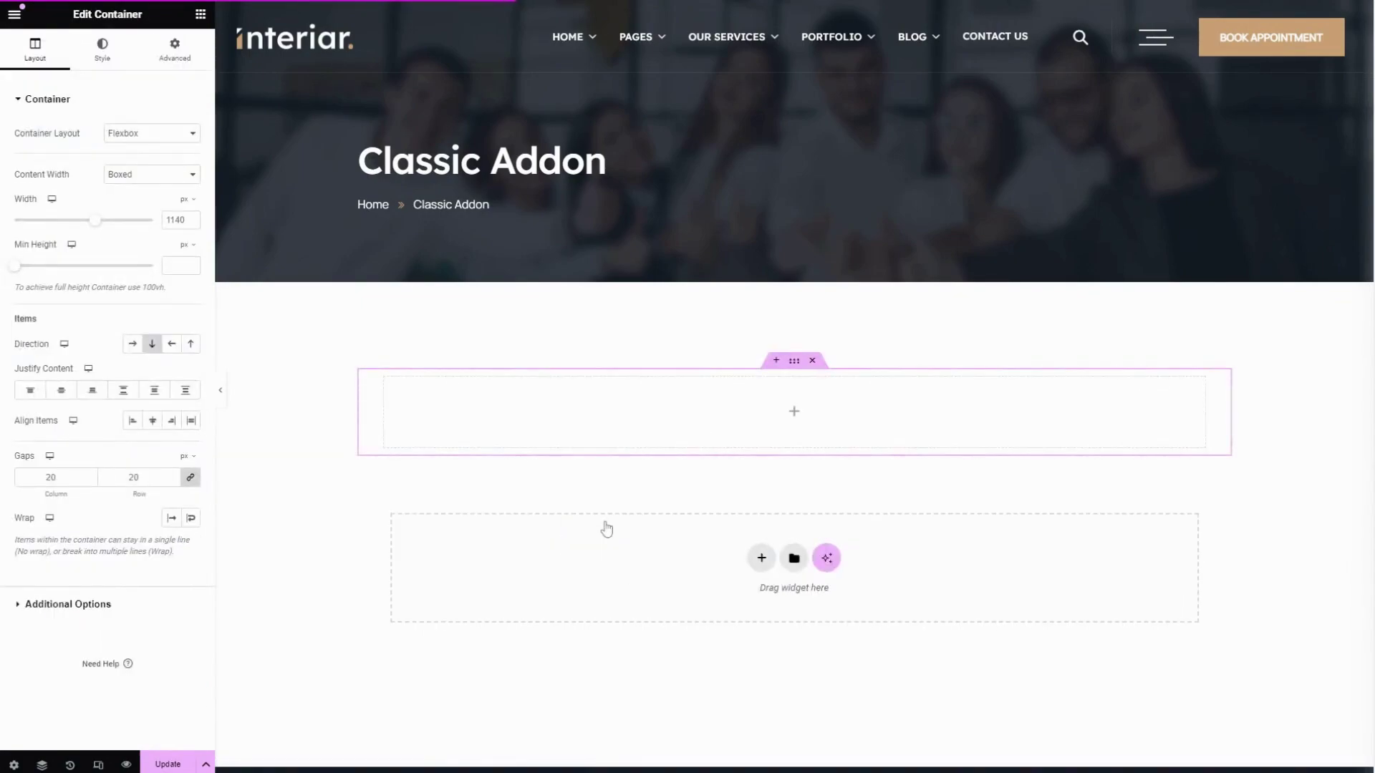
Find the Data Table widget and insert it into the new container
click(202, 15)
text(dat)
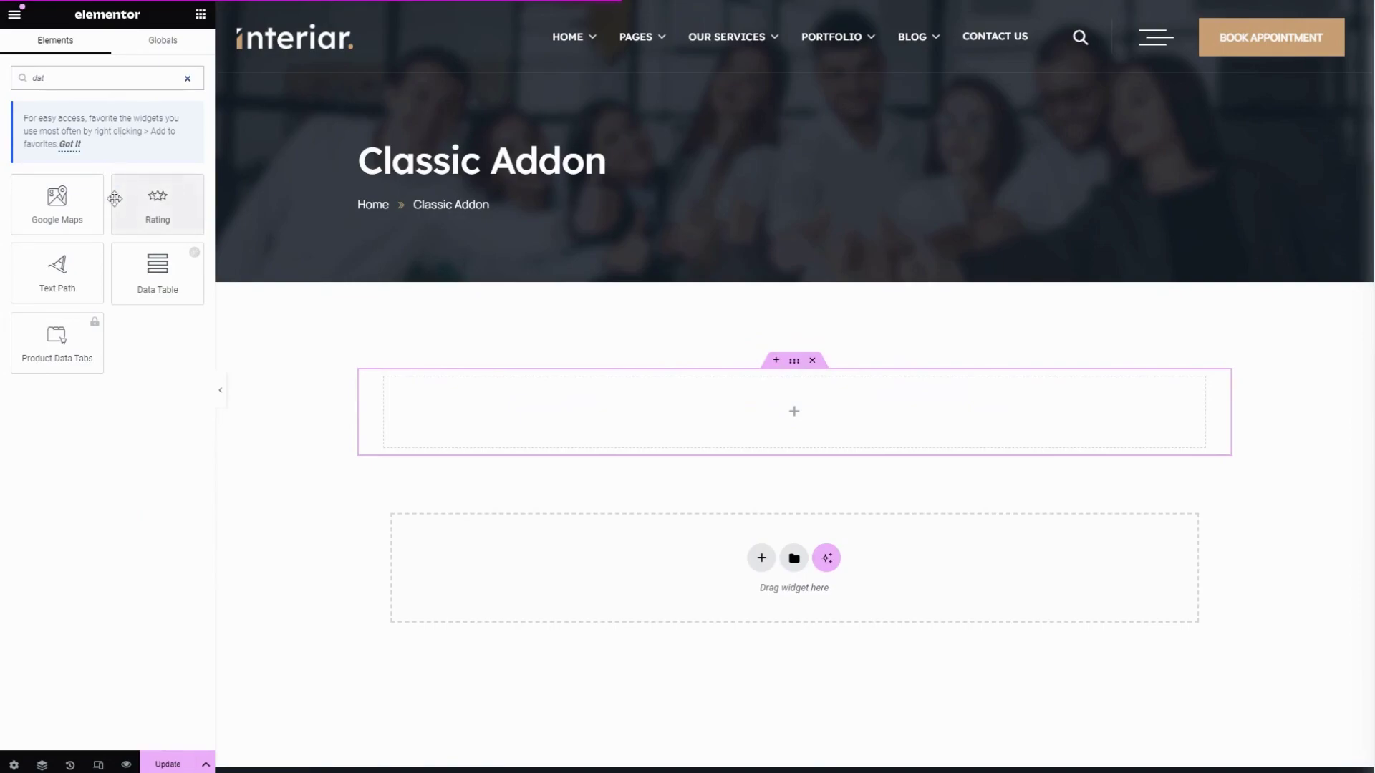
click(151, 265)
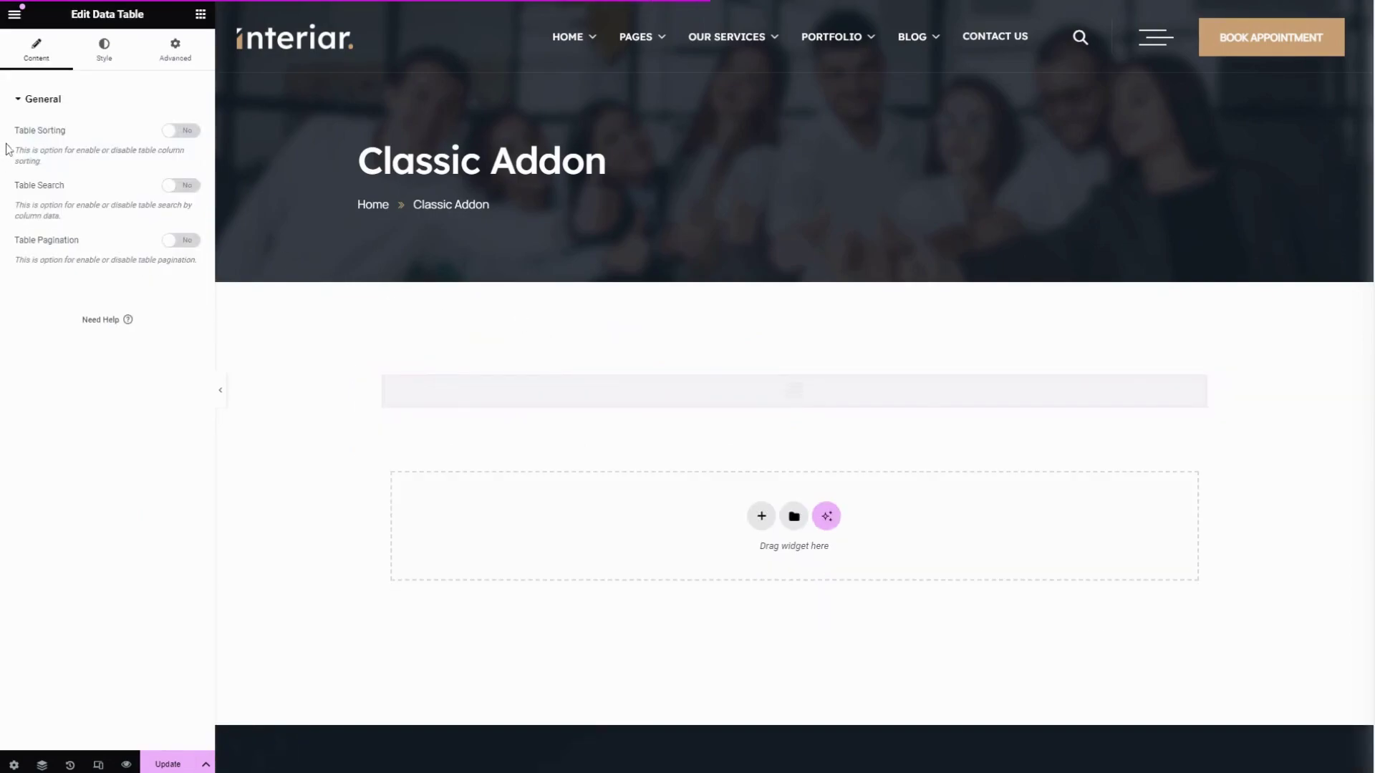
Enable table sorting and table search, with the search placeholder reading "Search...."
click(183, 133)
click(181, 188)
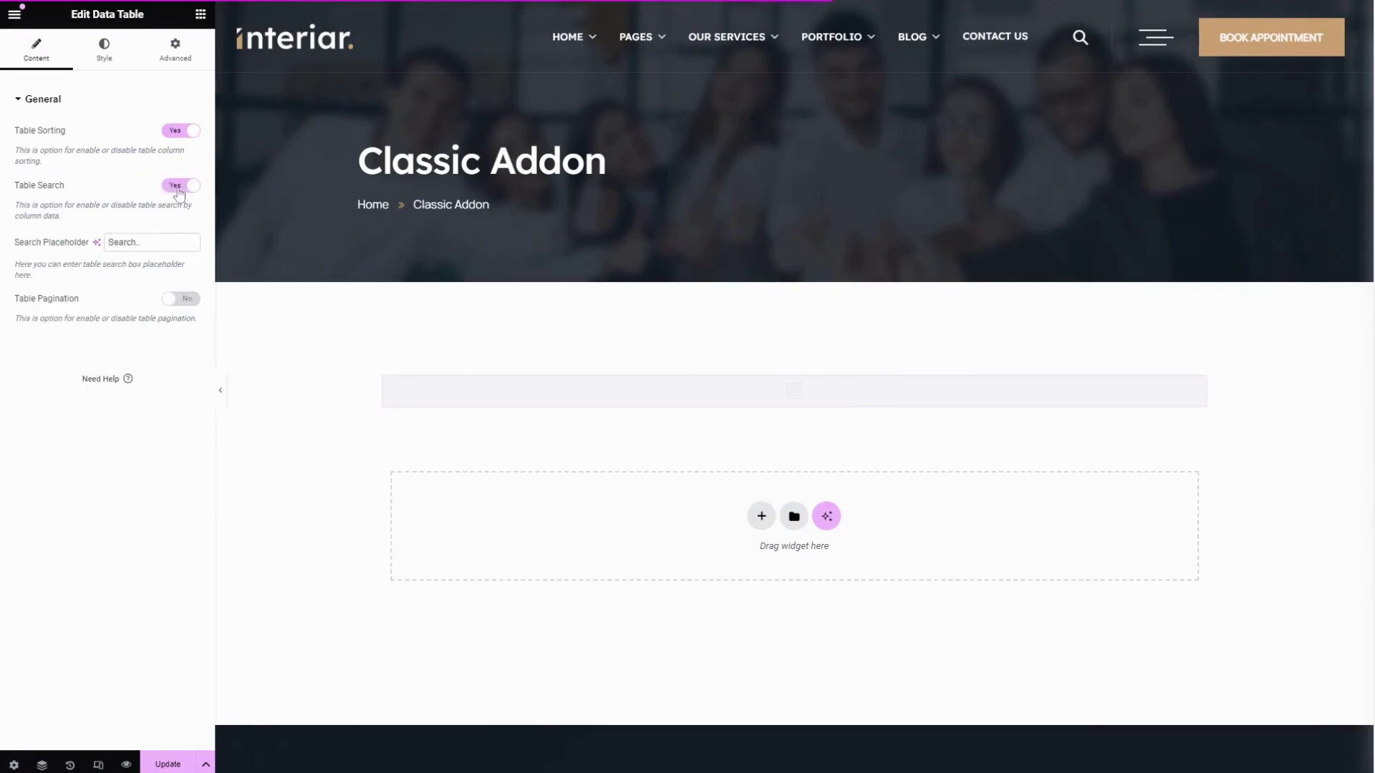
click(152, 242)
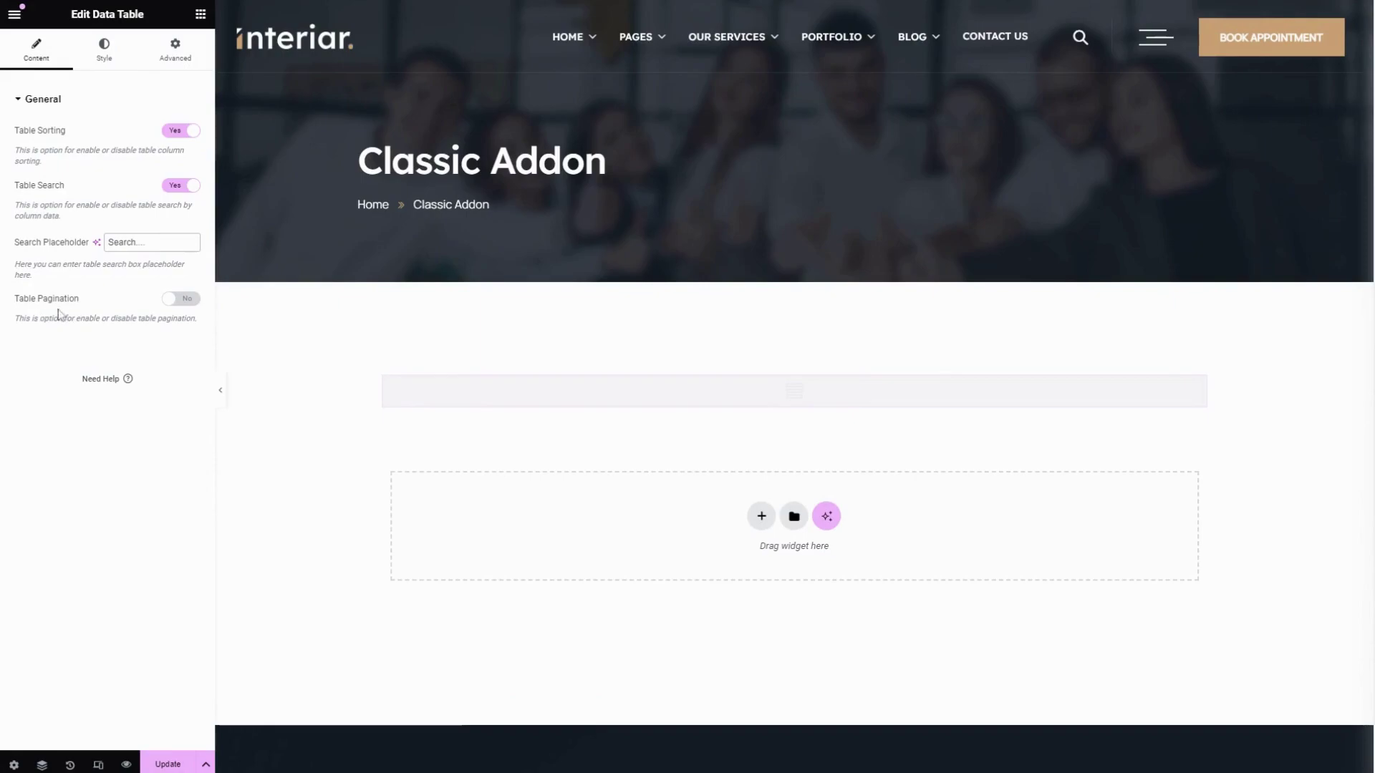
Enable table pagination and set the rows per page to 5
click(187, 300)
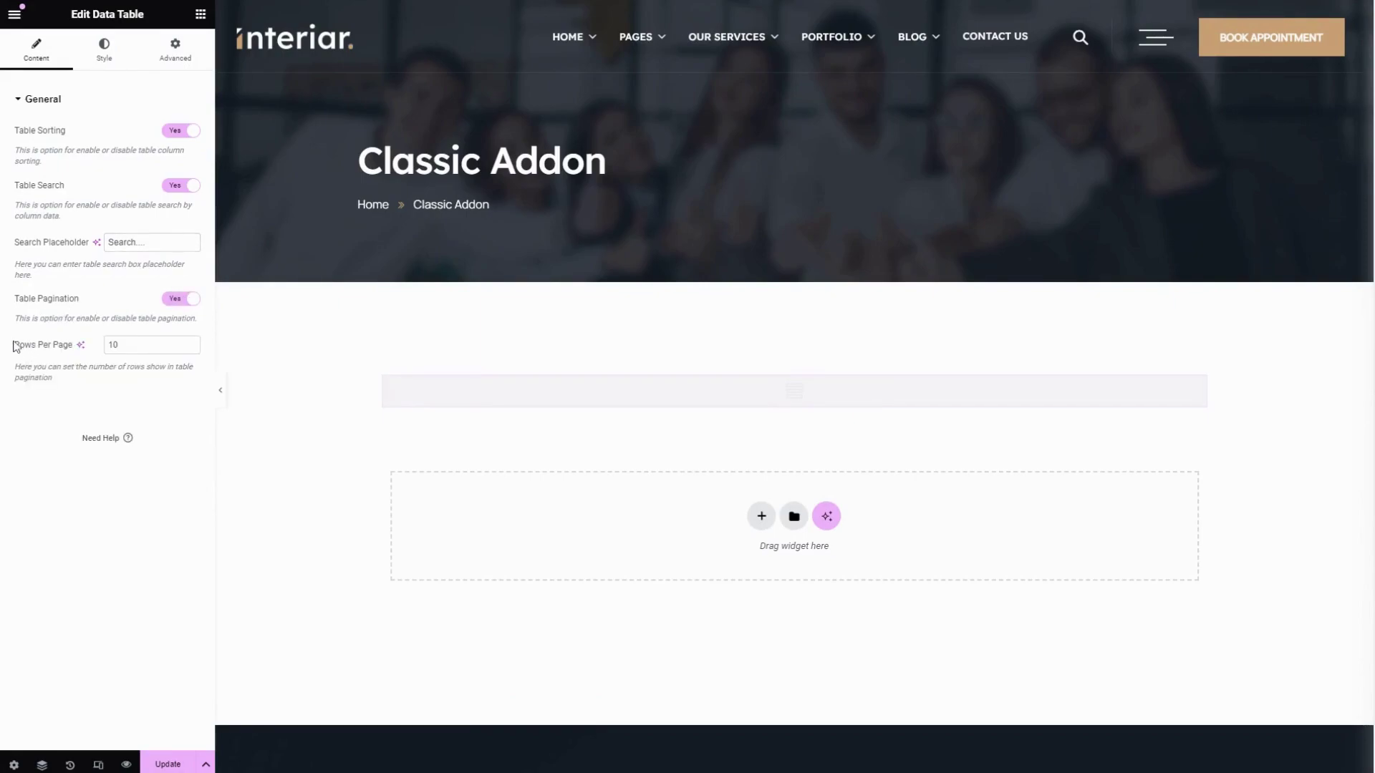
drag(15, 346, 85, 350)
double_click(112, 345)
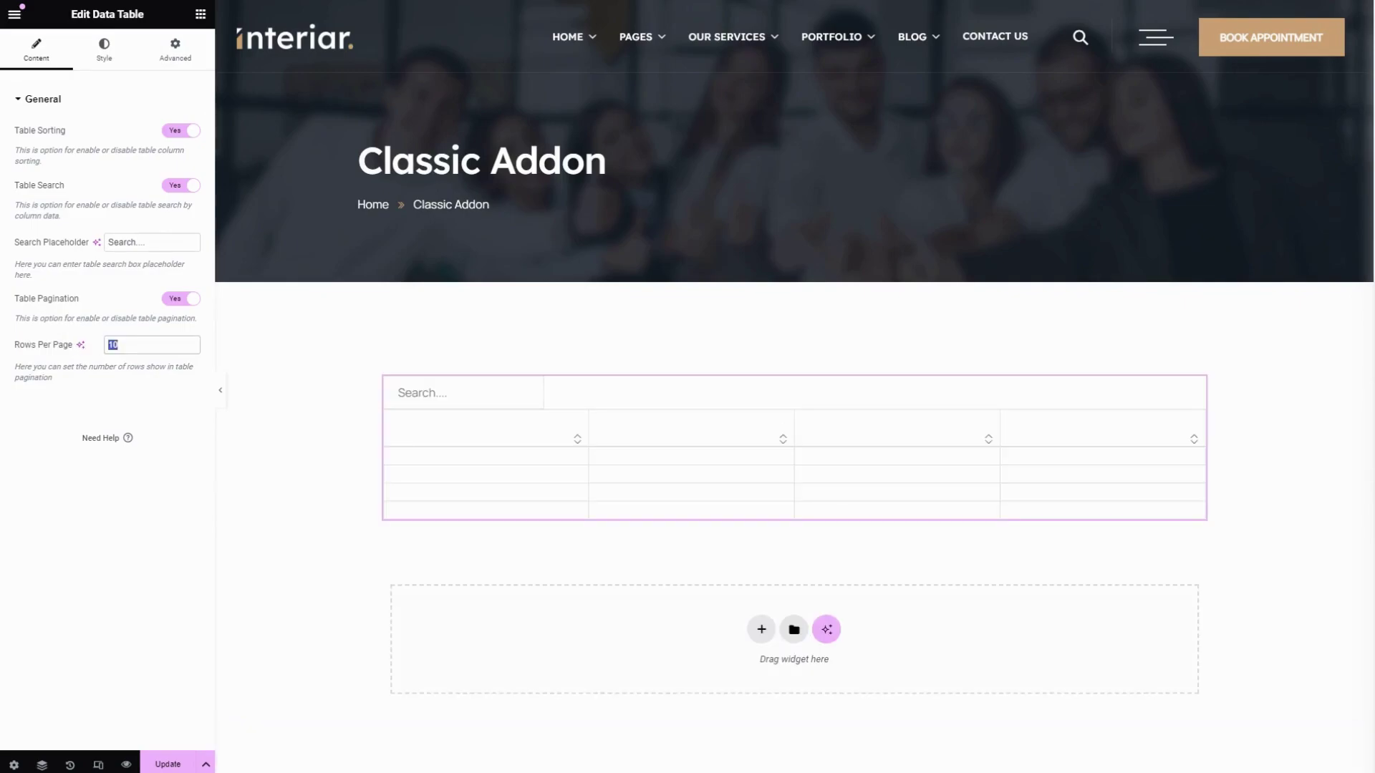
text(4)
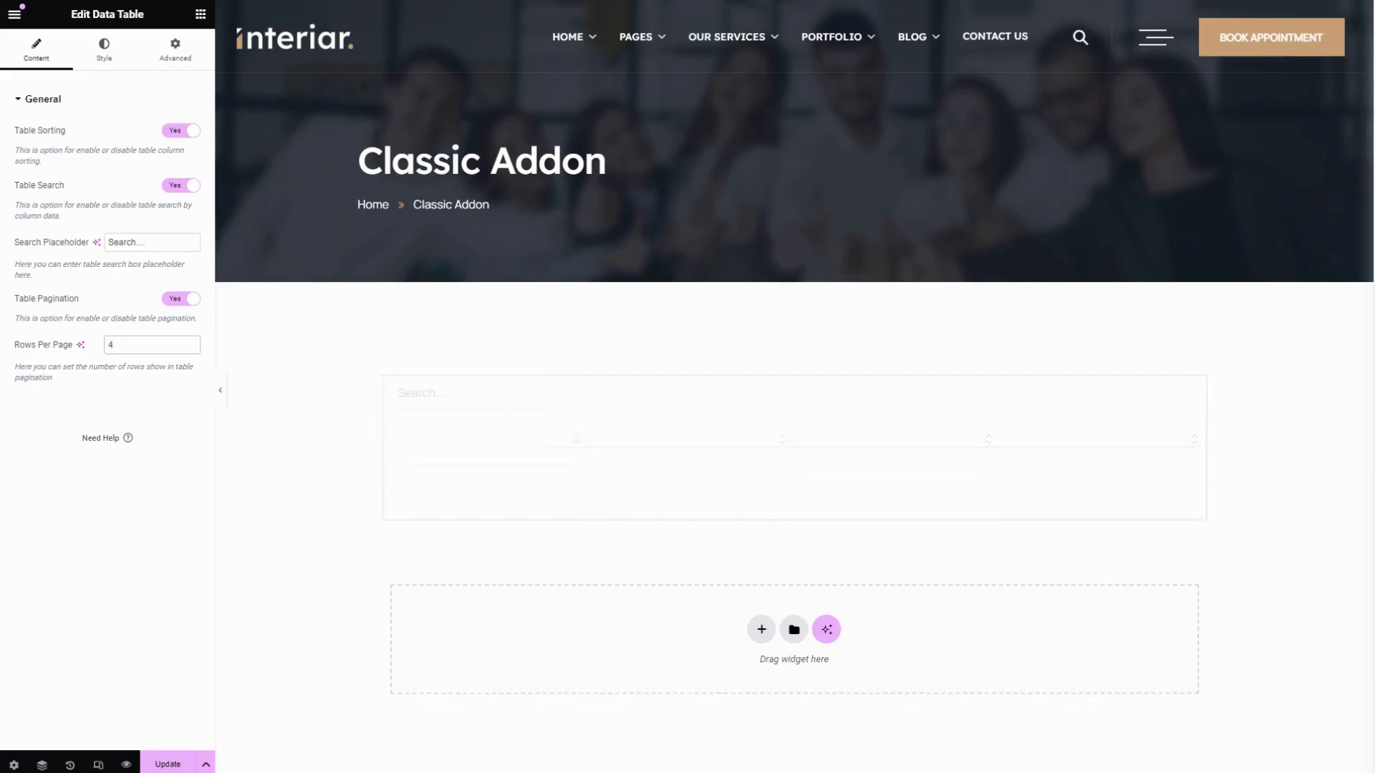
key(BackSpace)
text(5)
Set the data table's general background to the near-white global color and its font color to the Secondary global color
click(102, 57)
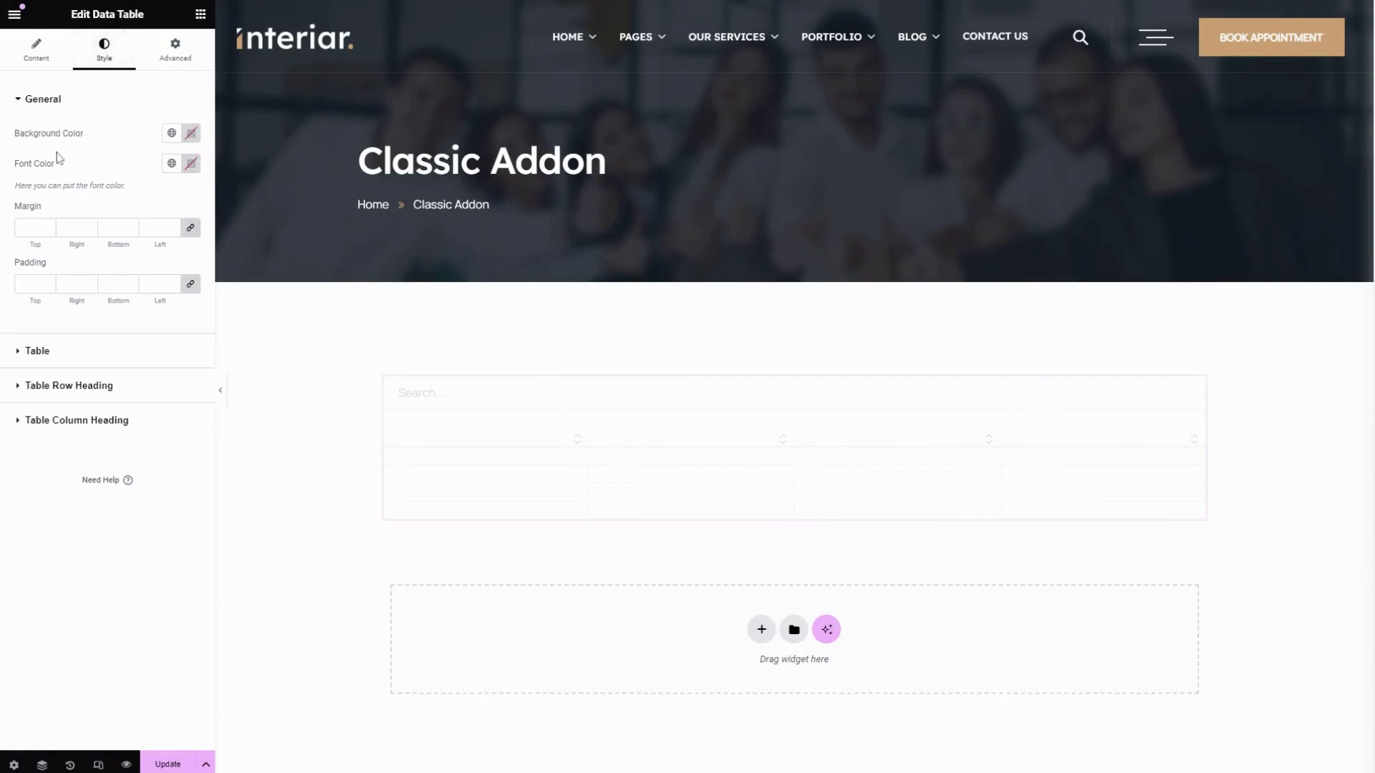
click(169, 135)
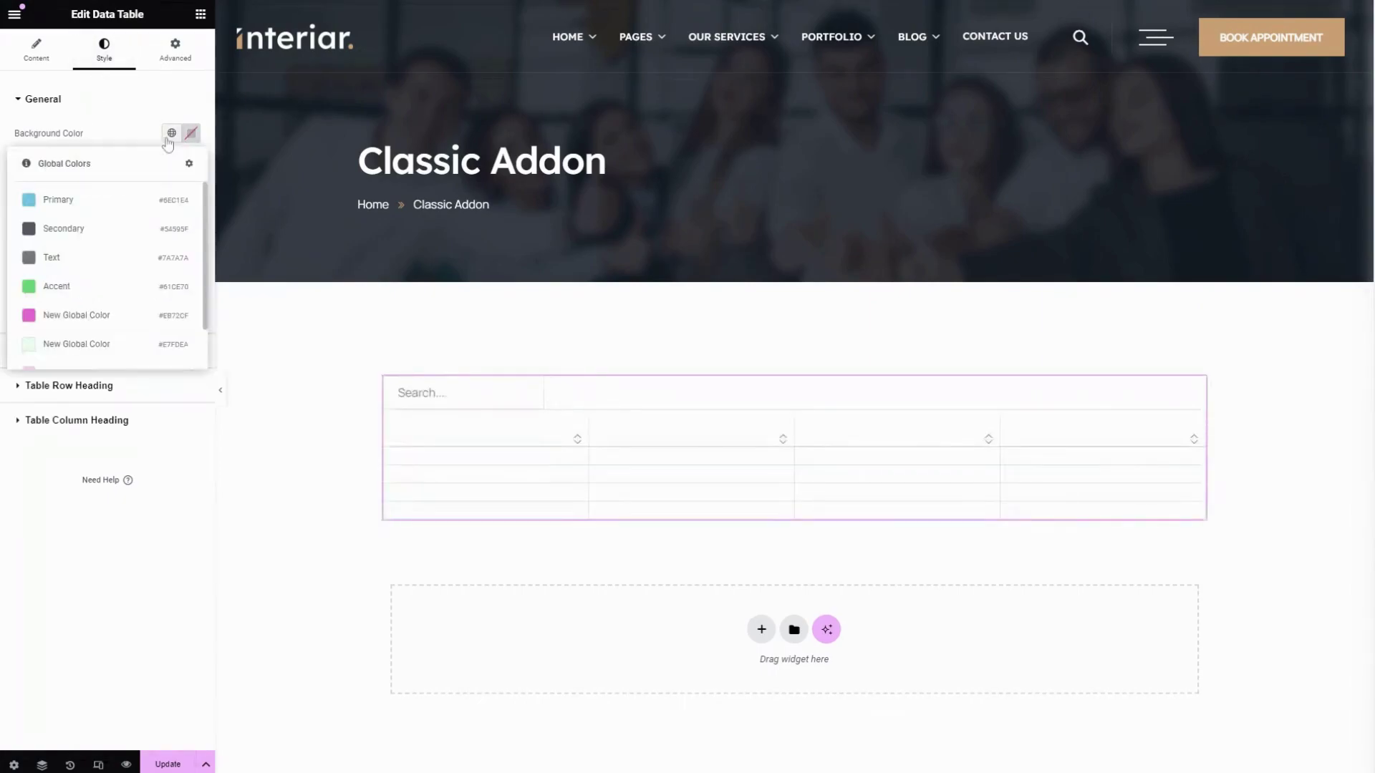
scroll(87, 300, down, 2)
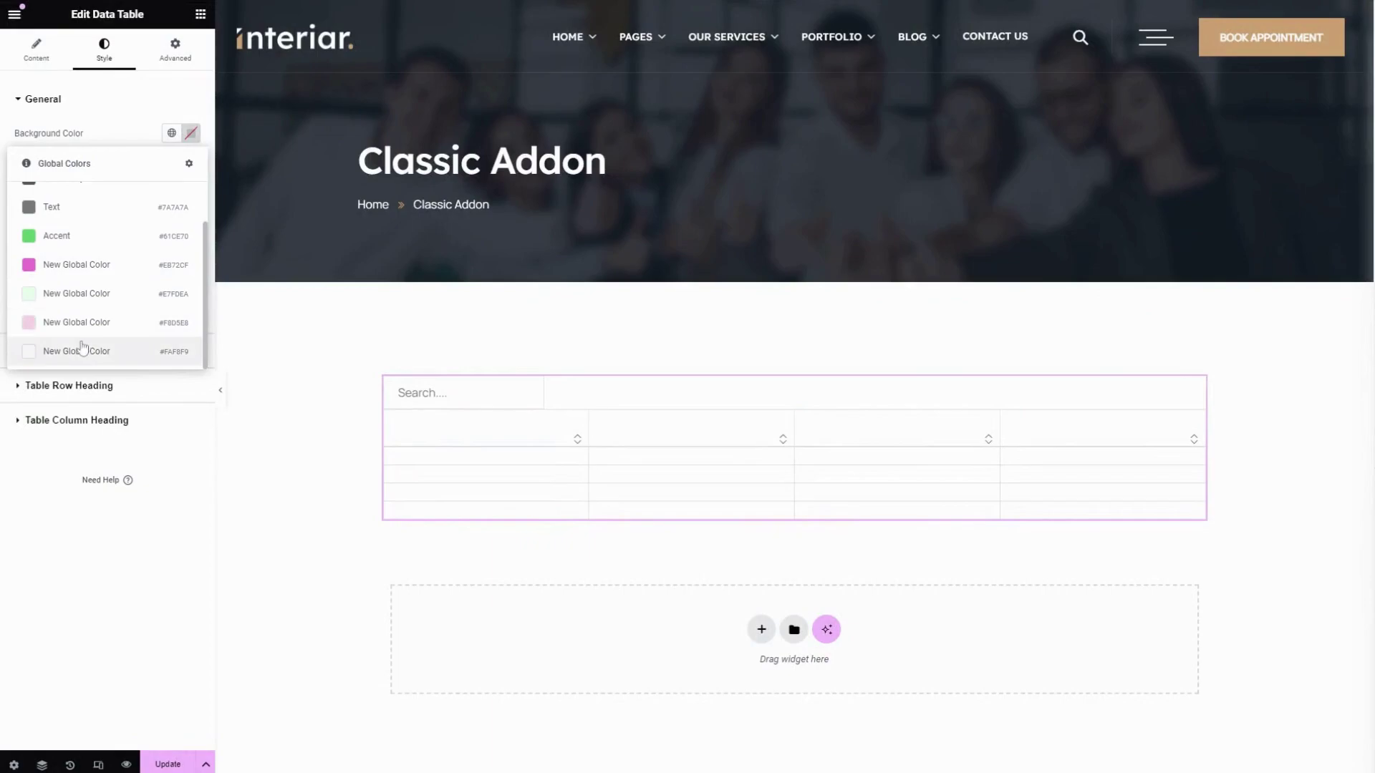
click(79, 349)
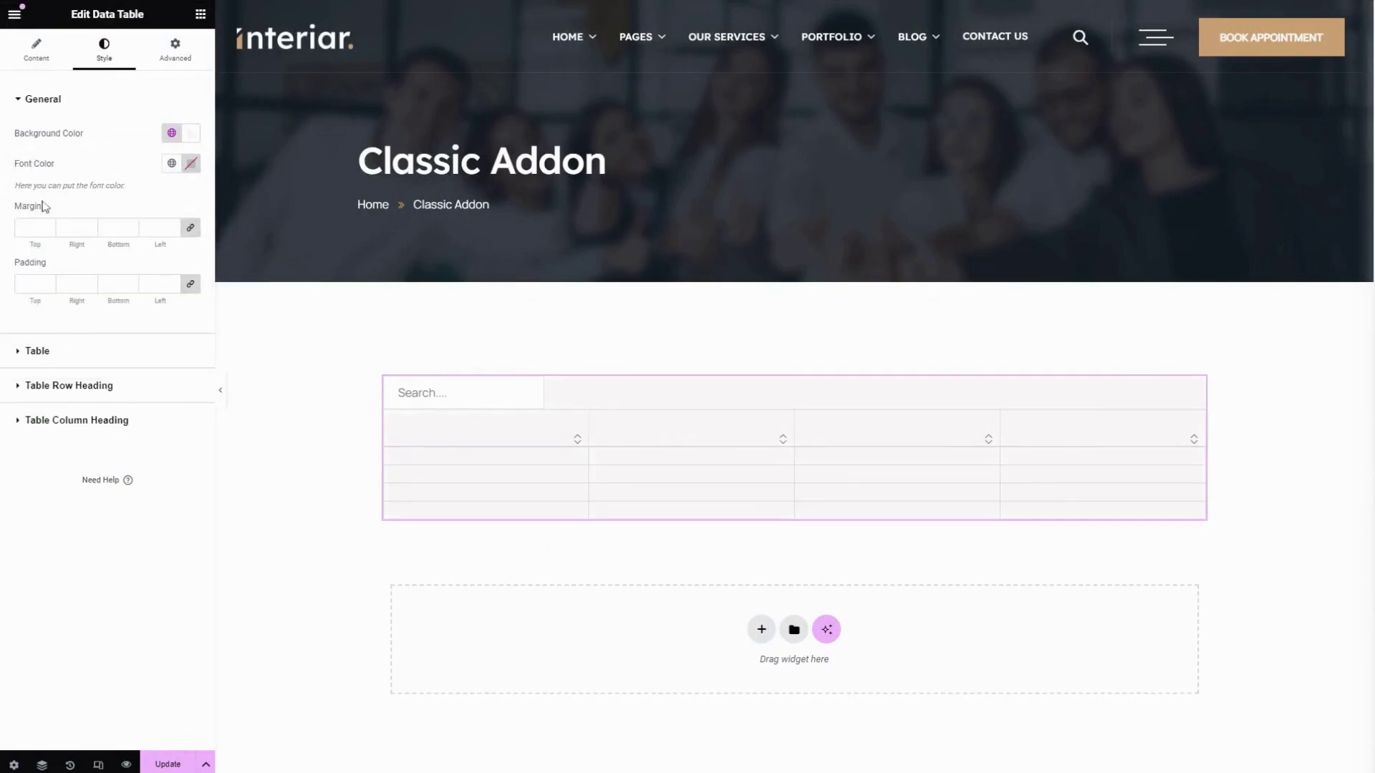
click(169, 166)
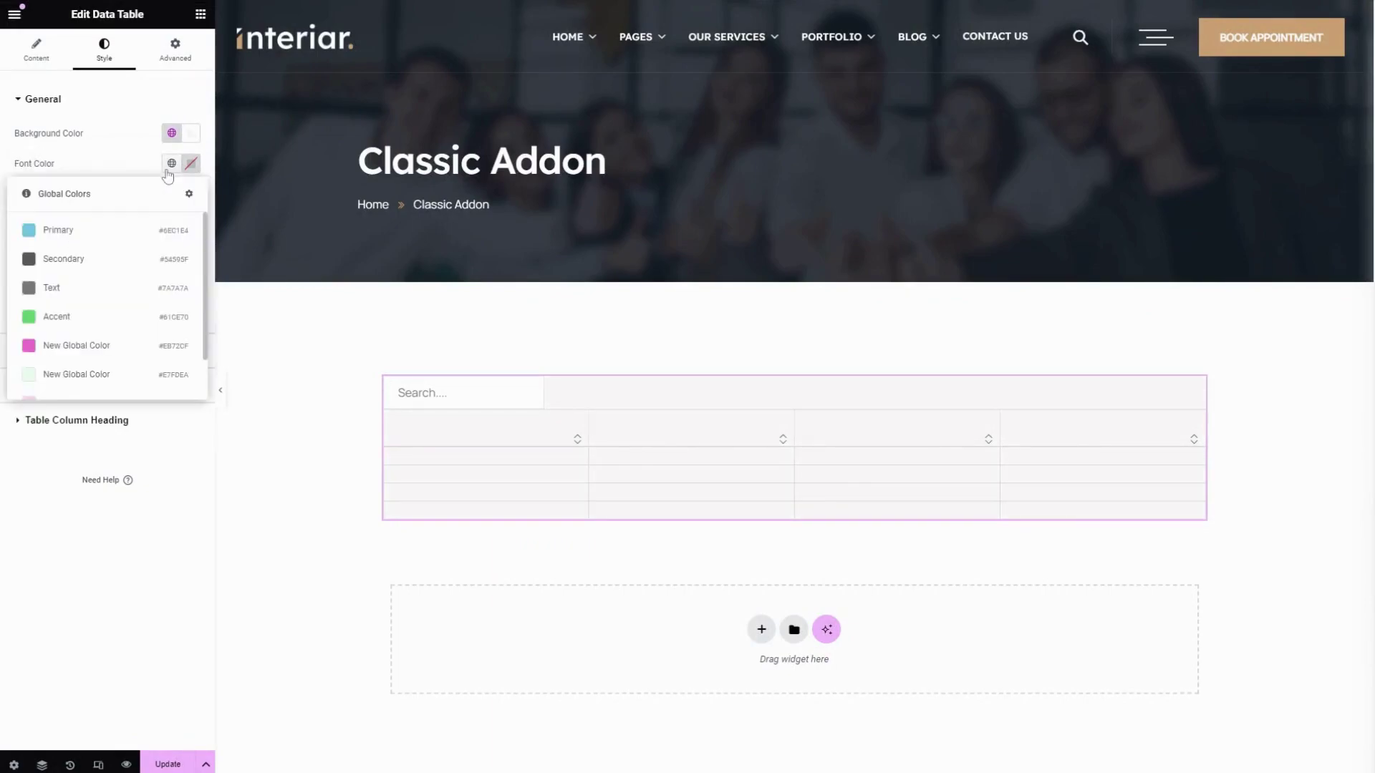
click(91, 261)
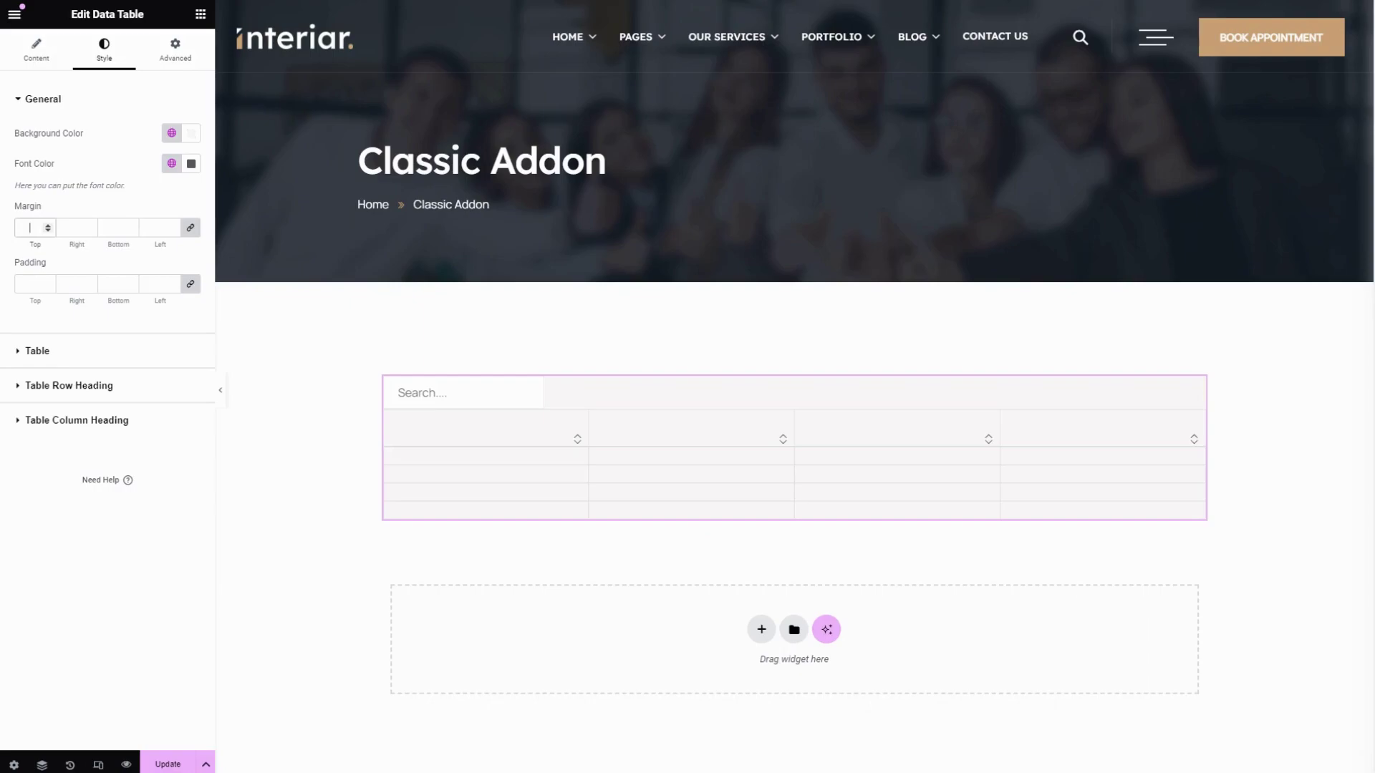
Set the data table's general margin to 10 and its padding to 20 on all sides
click(32, 228)
text(10)
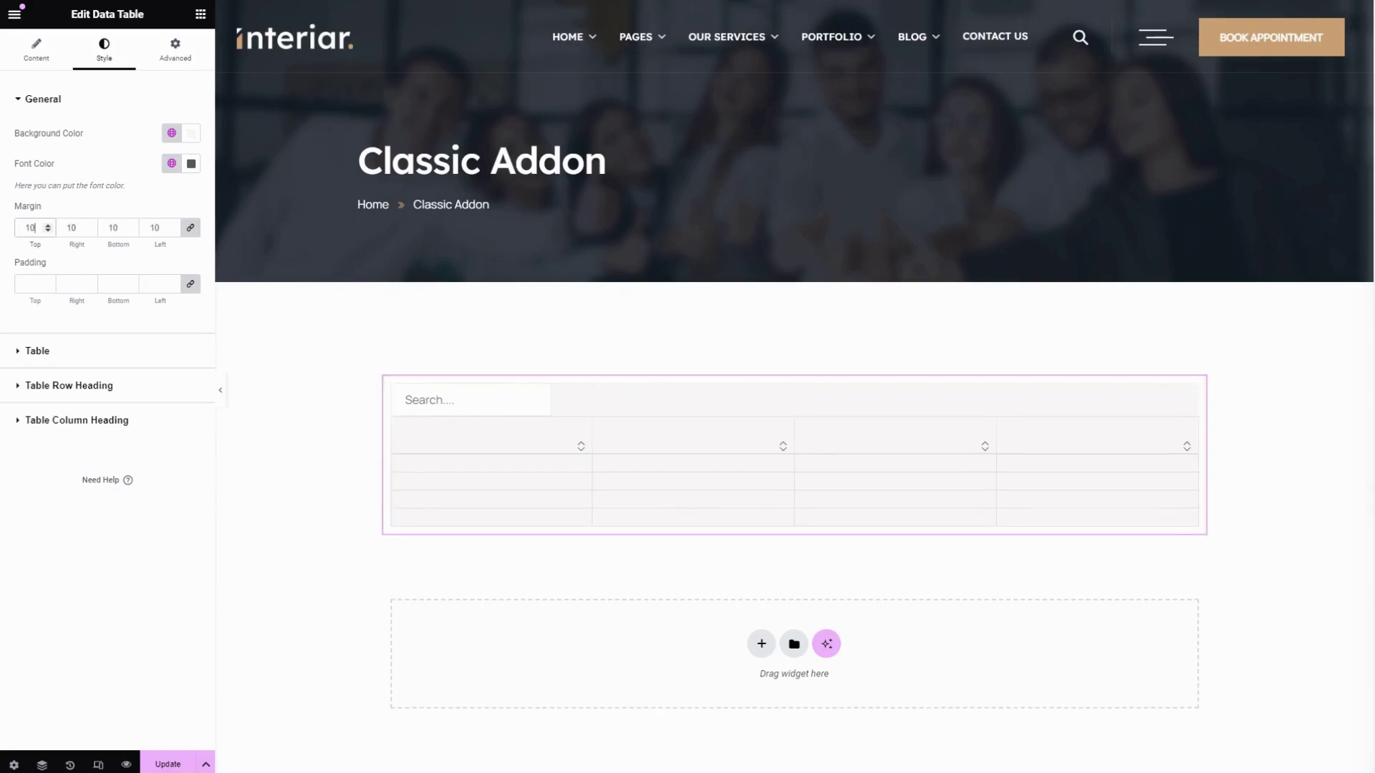
click(32, 284)
text(20)
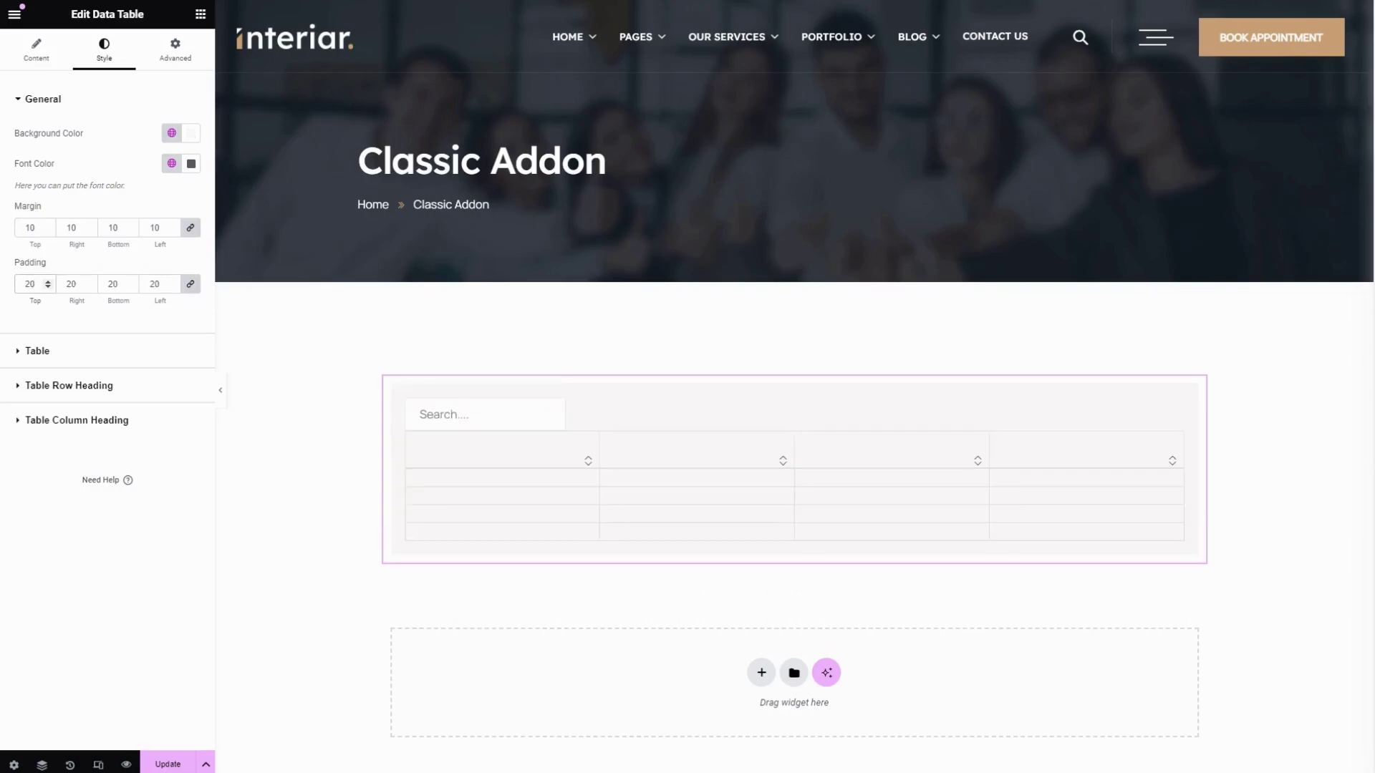
Set the table's row padding to 20 and give it a Solid border 2 px wide on all sides
click(114, 352)
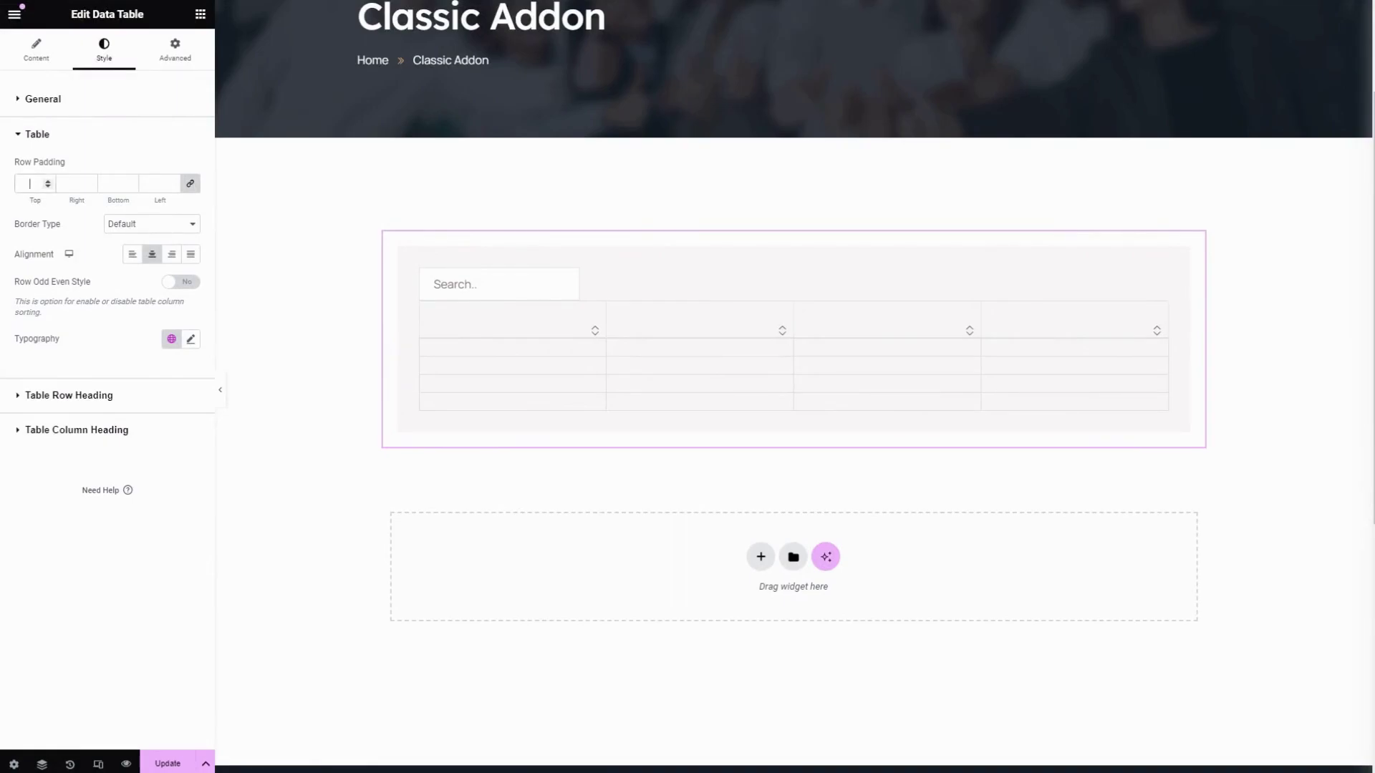
text(20)
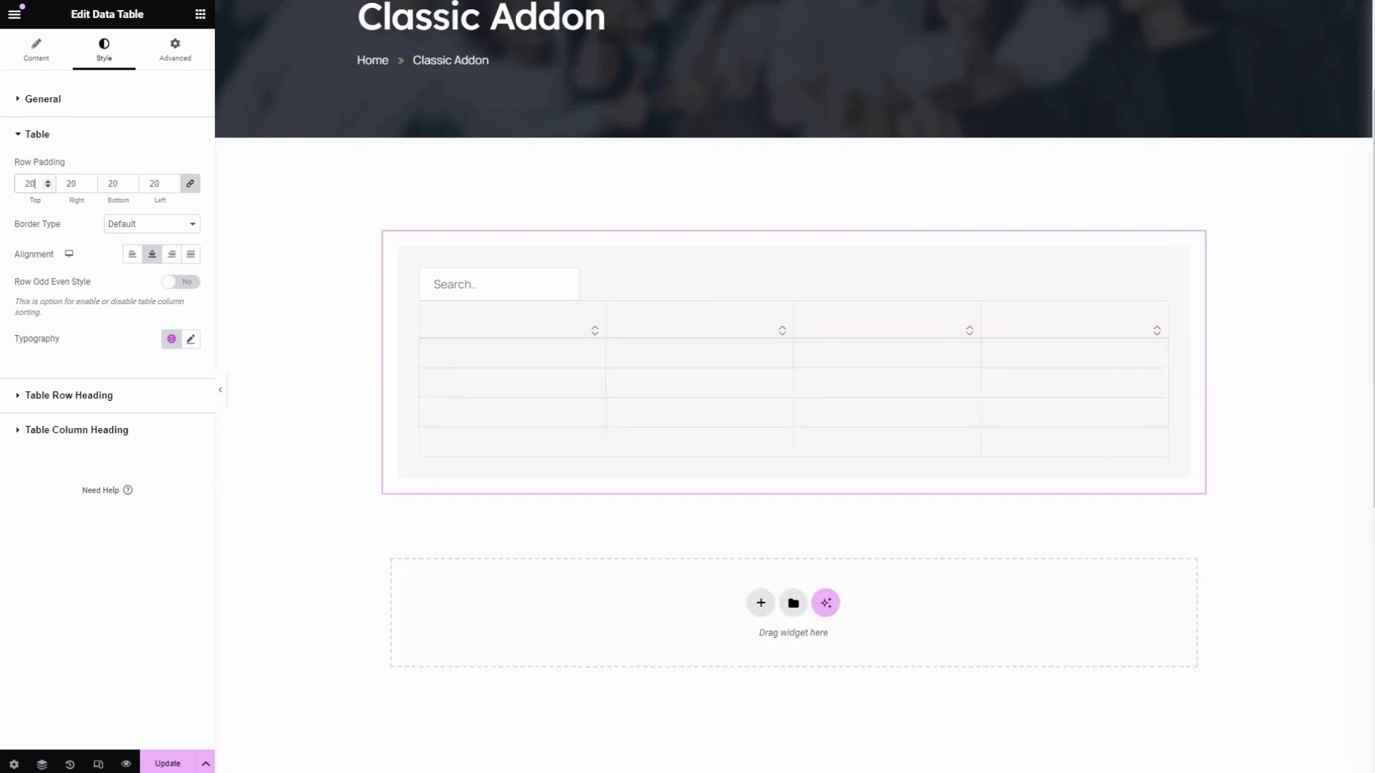
click(142, 230)
click(136, 266)
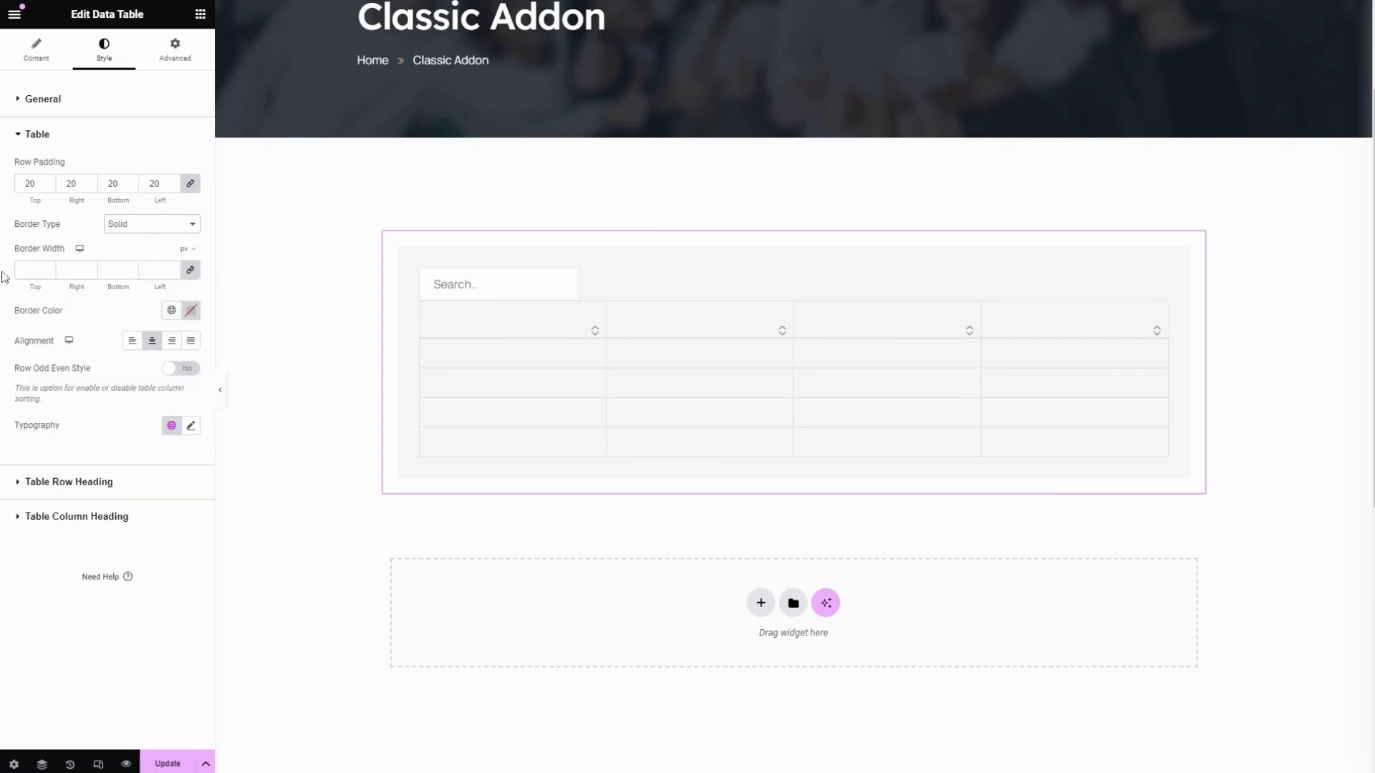
click(31, 270)
text(2)
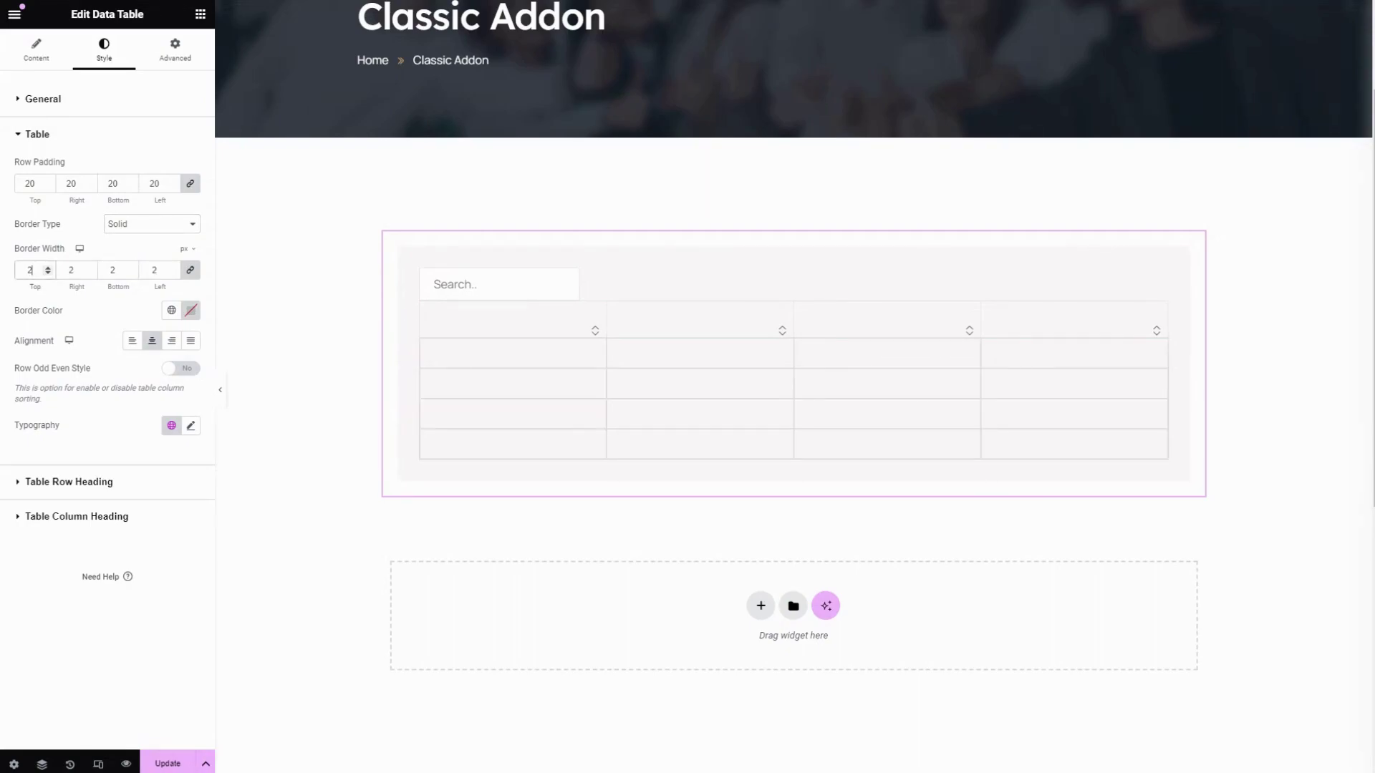
key(BackSpace)
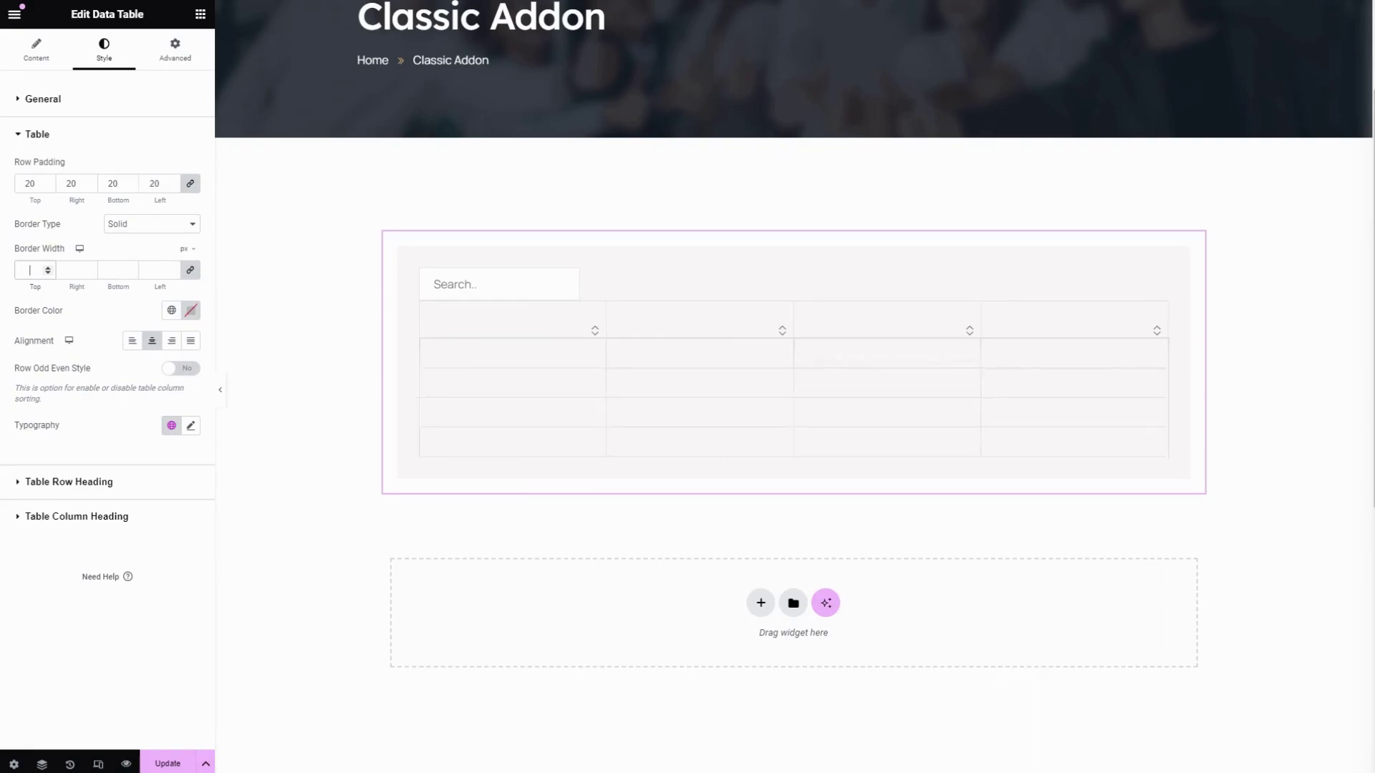
text(2)
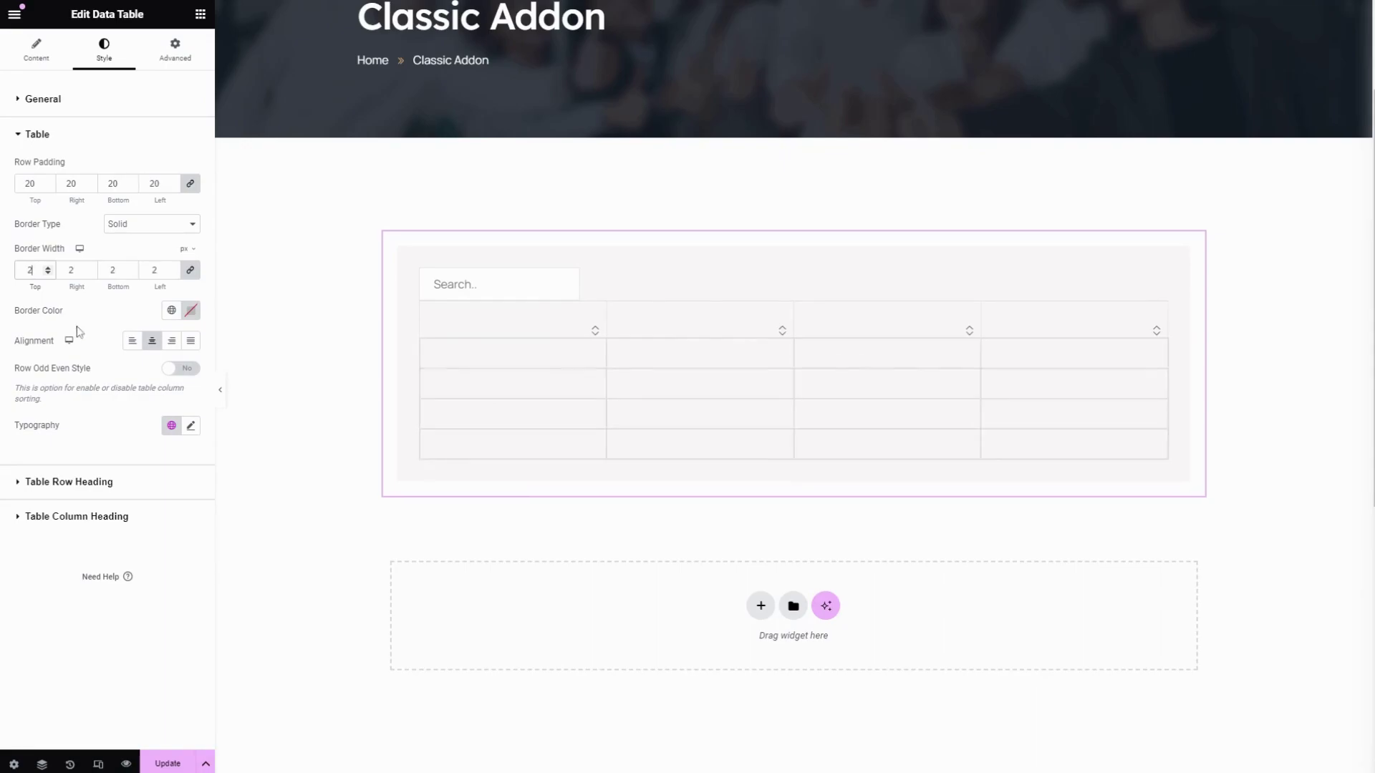
Set the table's border color to light grey #D6D3D3 and its alignment to center
click(171, 310)
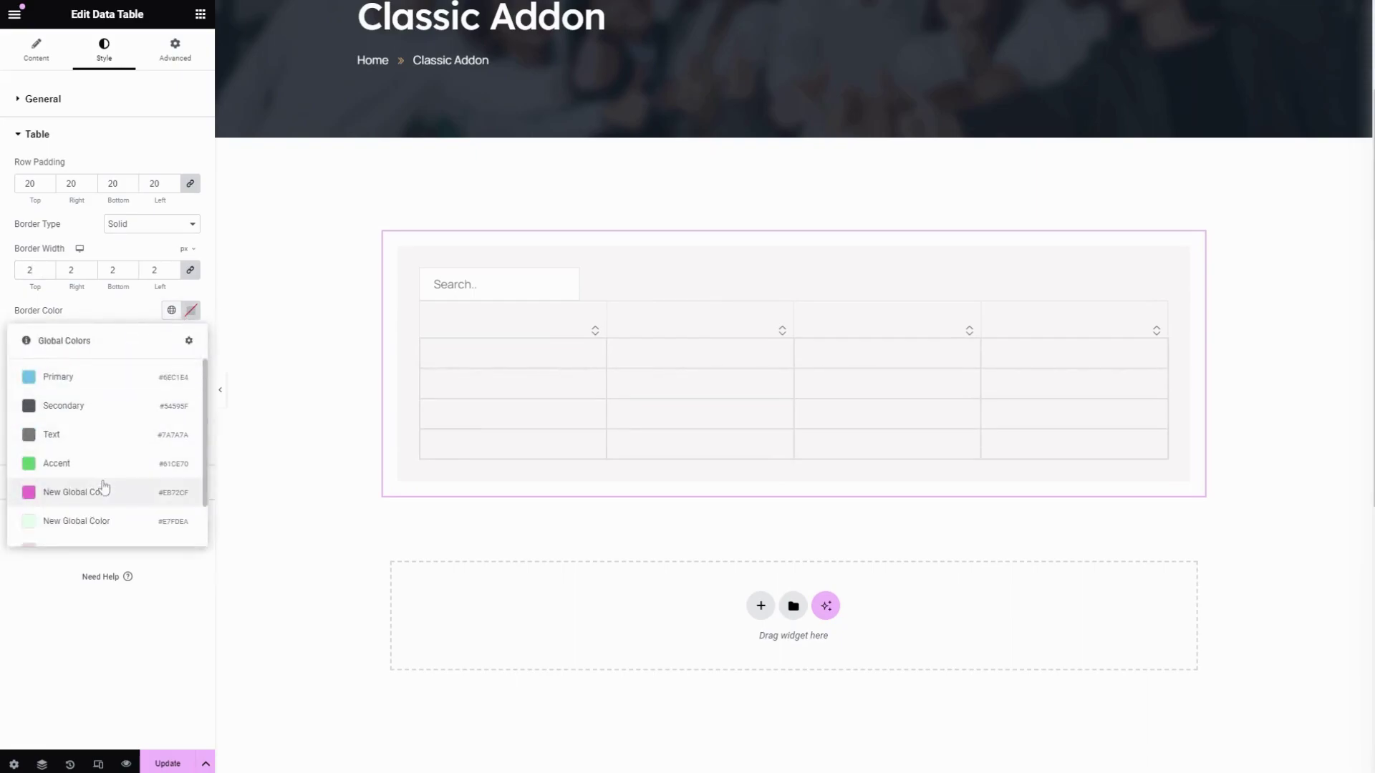
click(74, 436)
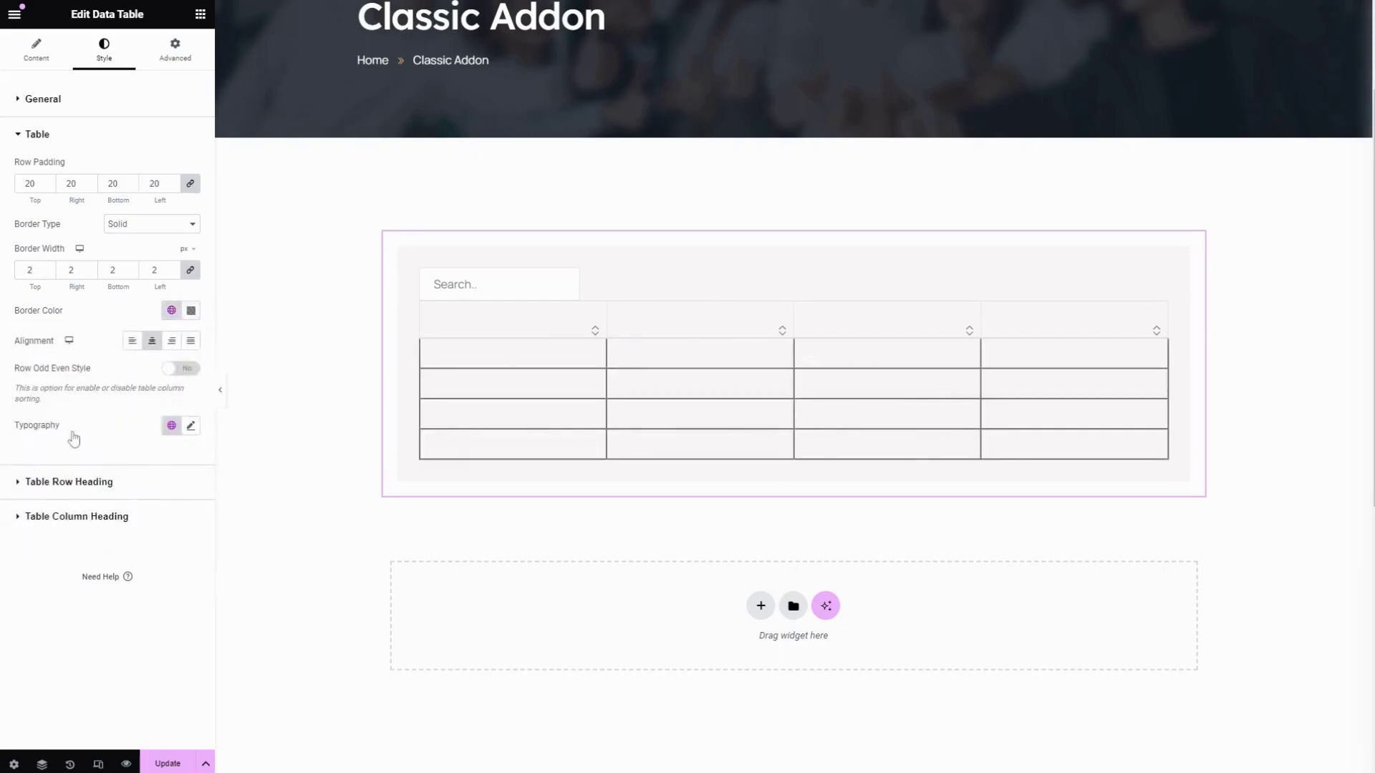
click(191, 310)
click(109, 387)
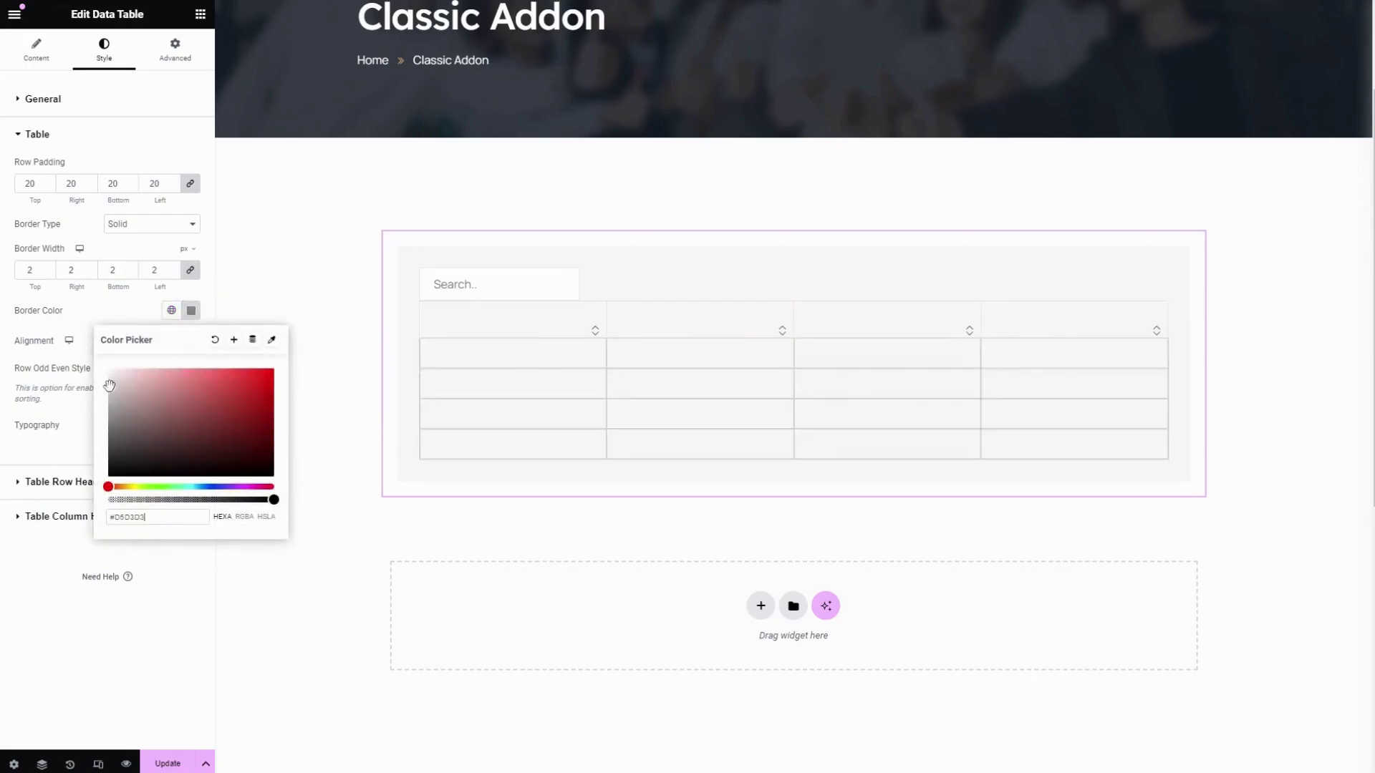
click(126, 310)
click(191, 341)
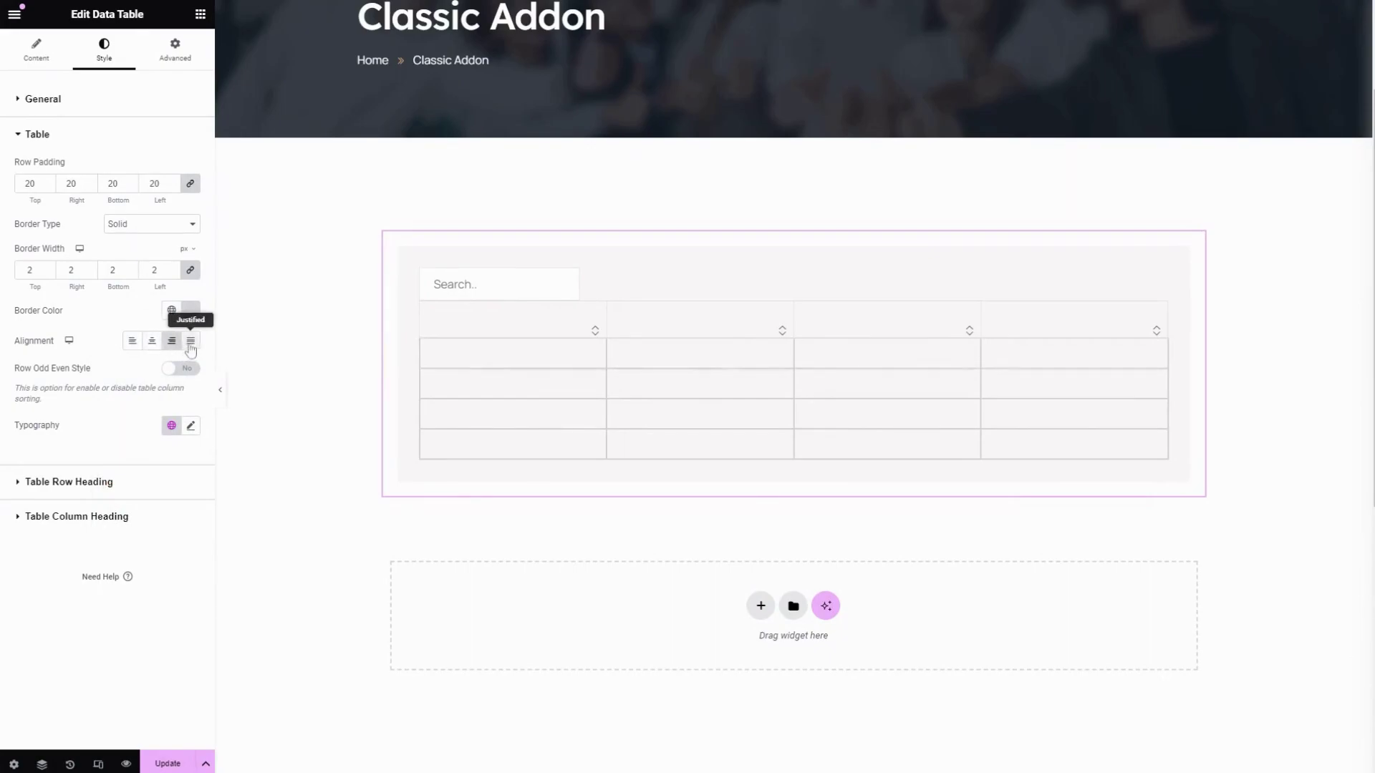
click(152, 341)
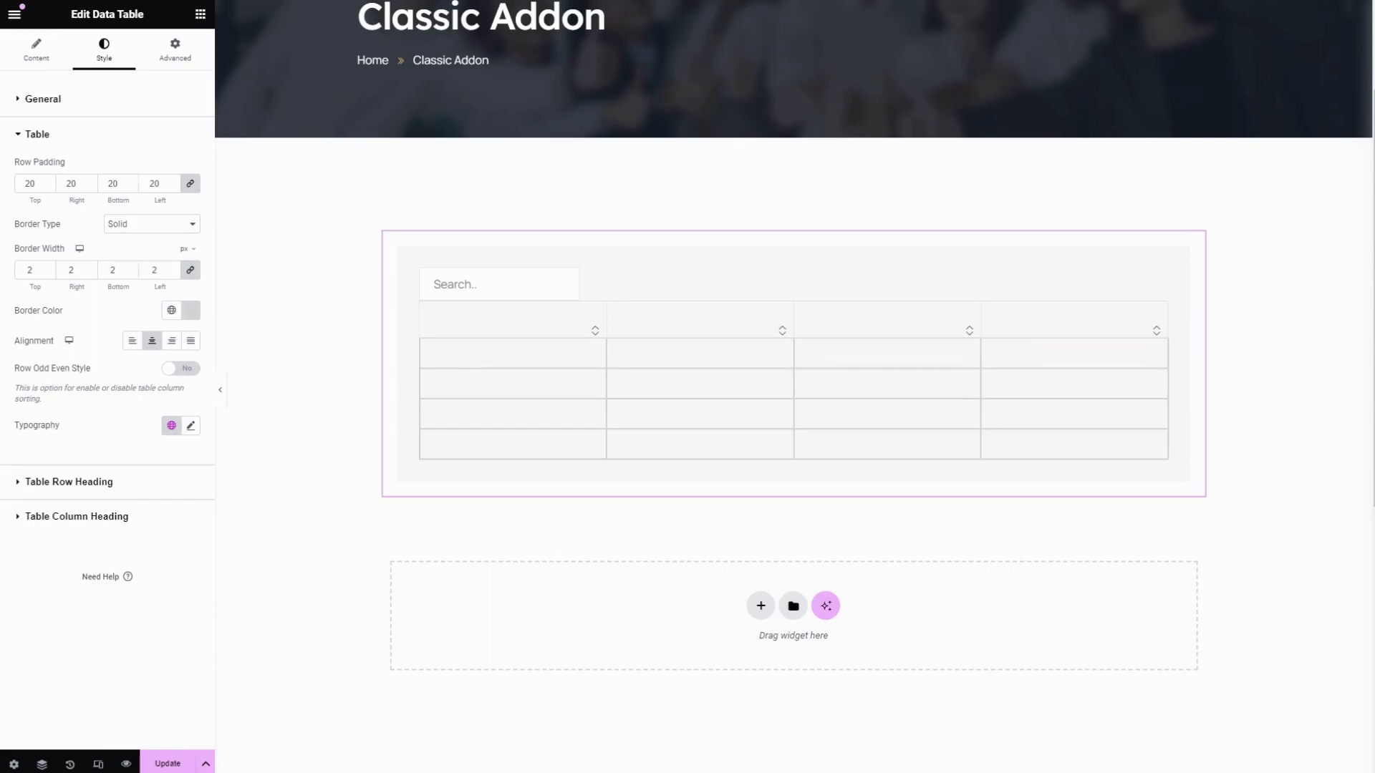
Enable the row odd-even style, with the light green global color as odd row background and Secondary as odd row font color
click(179, 368)
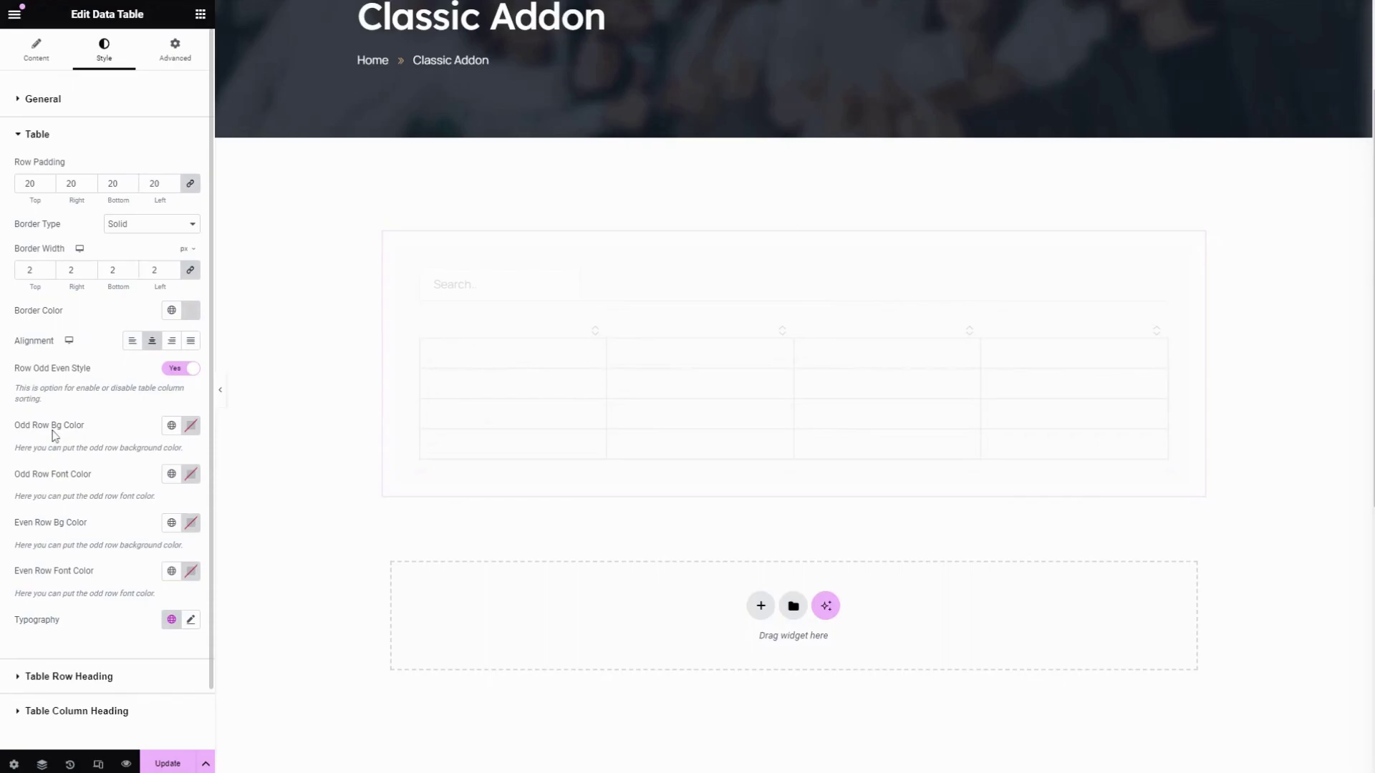
click(170, 429)
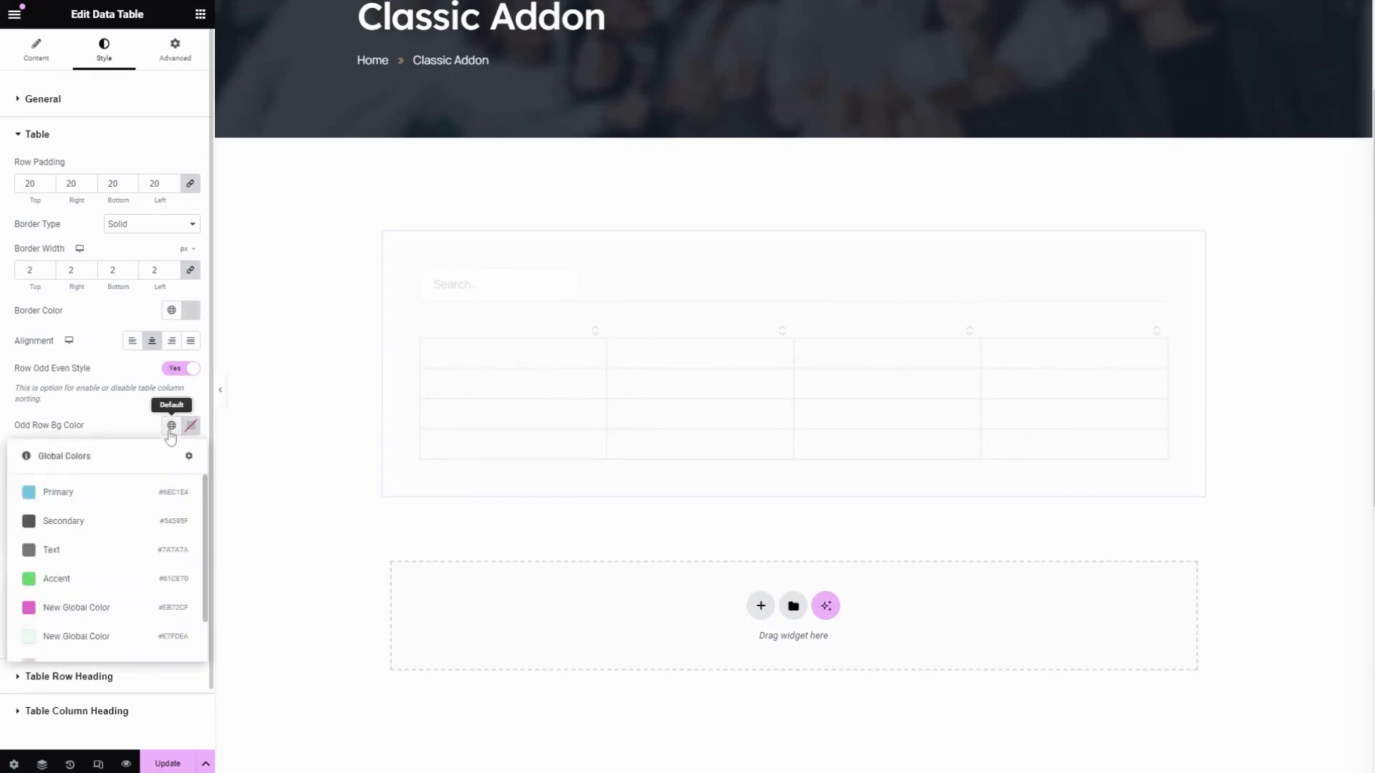
click(86, 638)
scroll(115, 484, down, 1)
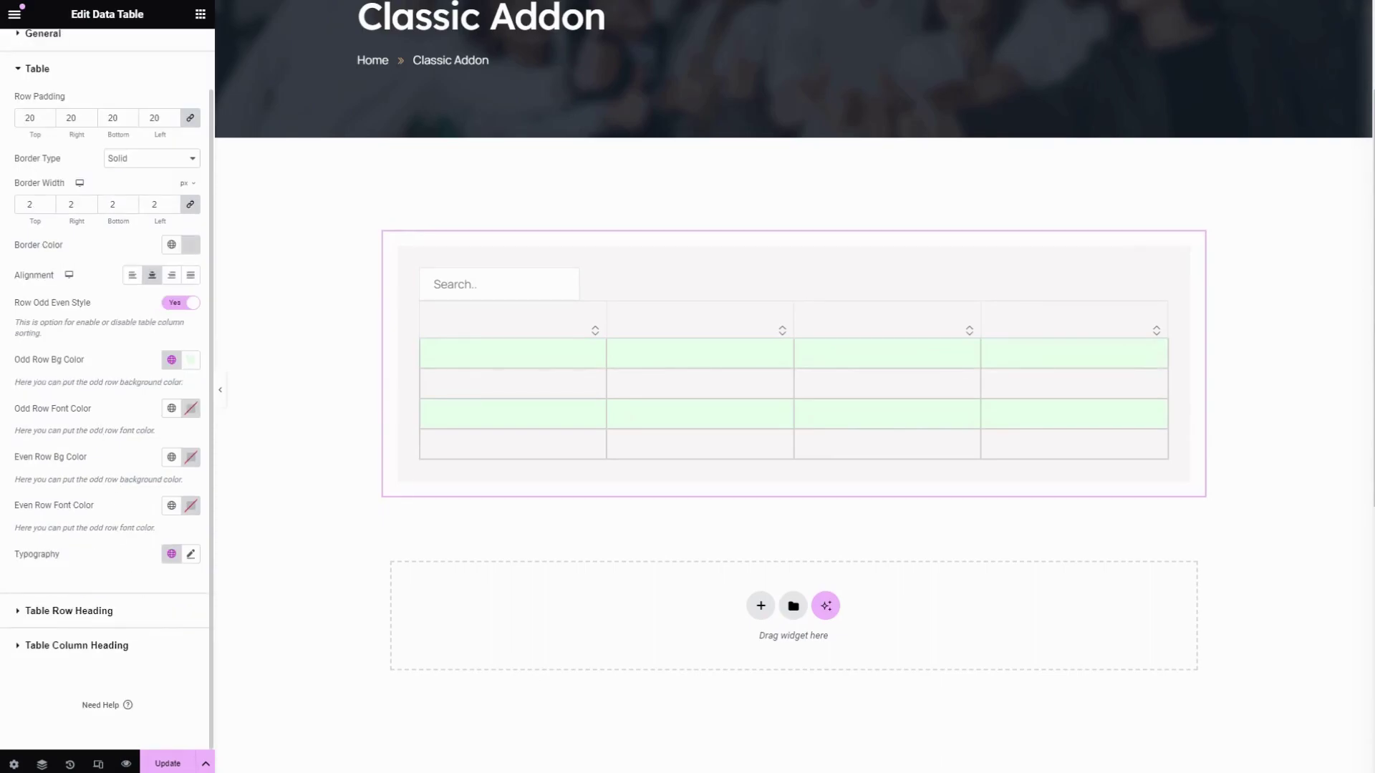
click(171, 409)
click(67, 505)
Set the table's even row background color to the near-white New Global Color
click(166, 465)
scroll(114, 650, down, 3)
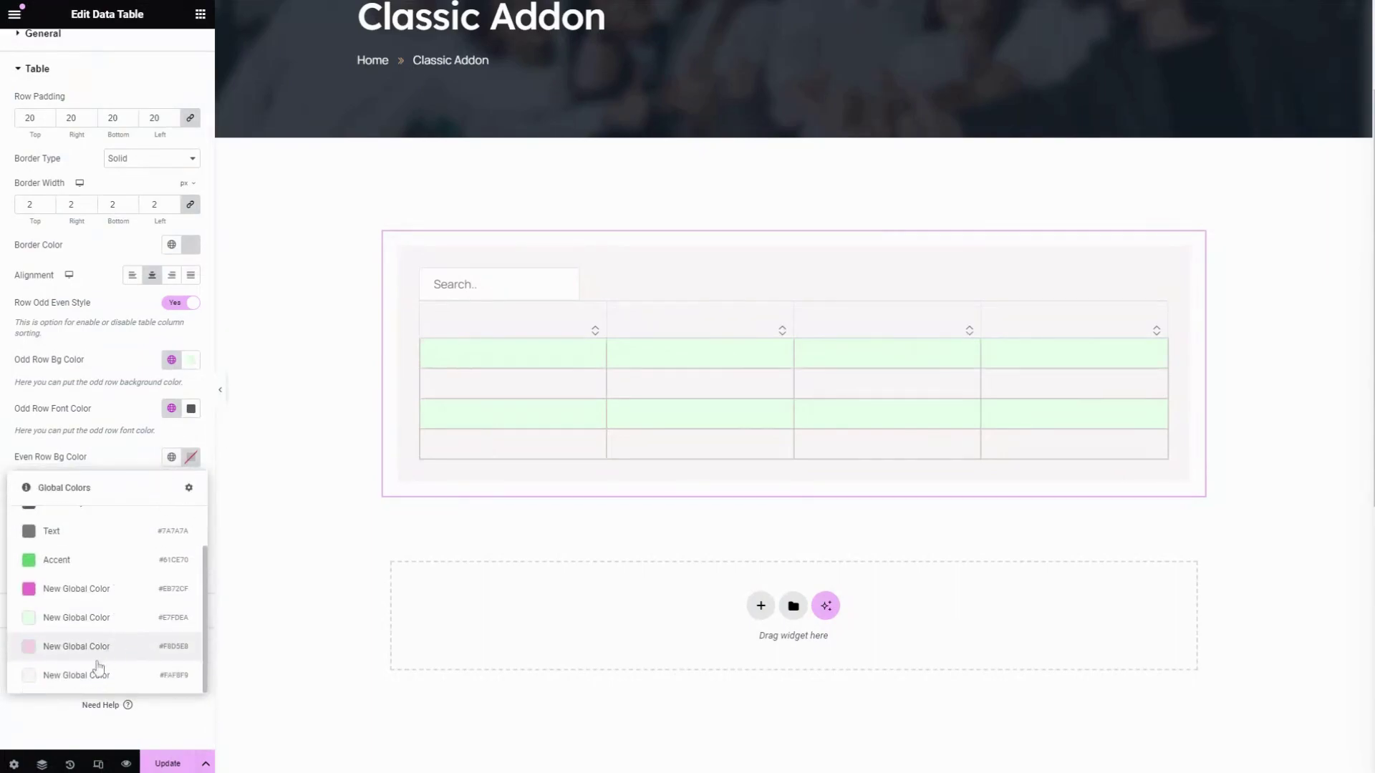
click(93, 673)
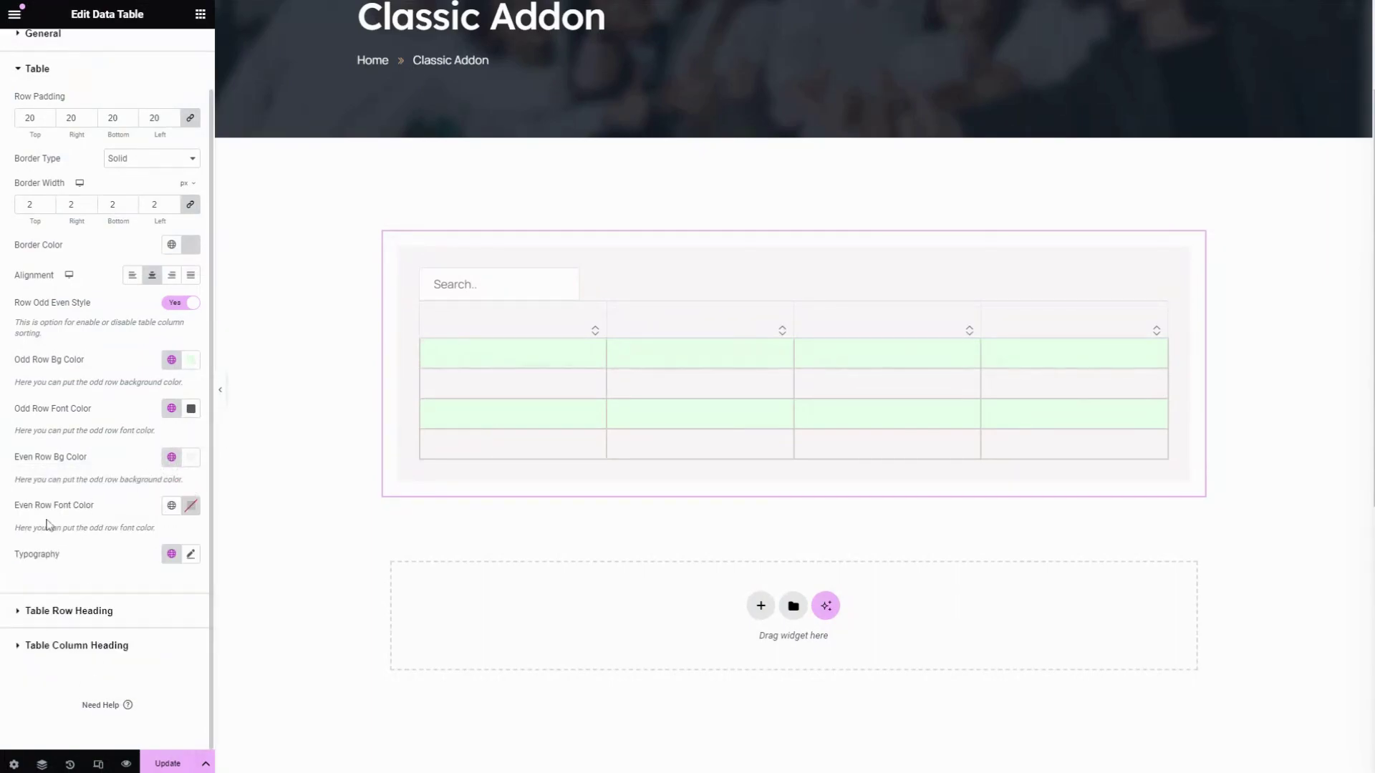
Look over the global color choices for the even row font and the table's typography options
click(171, 506)
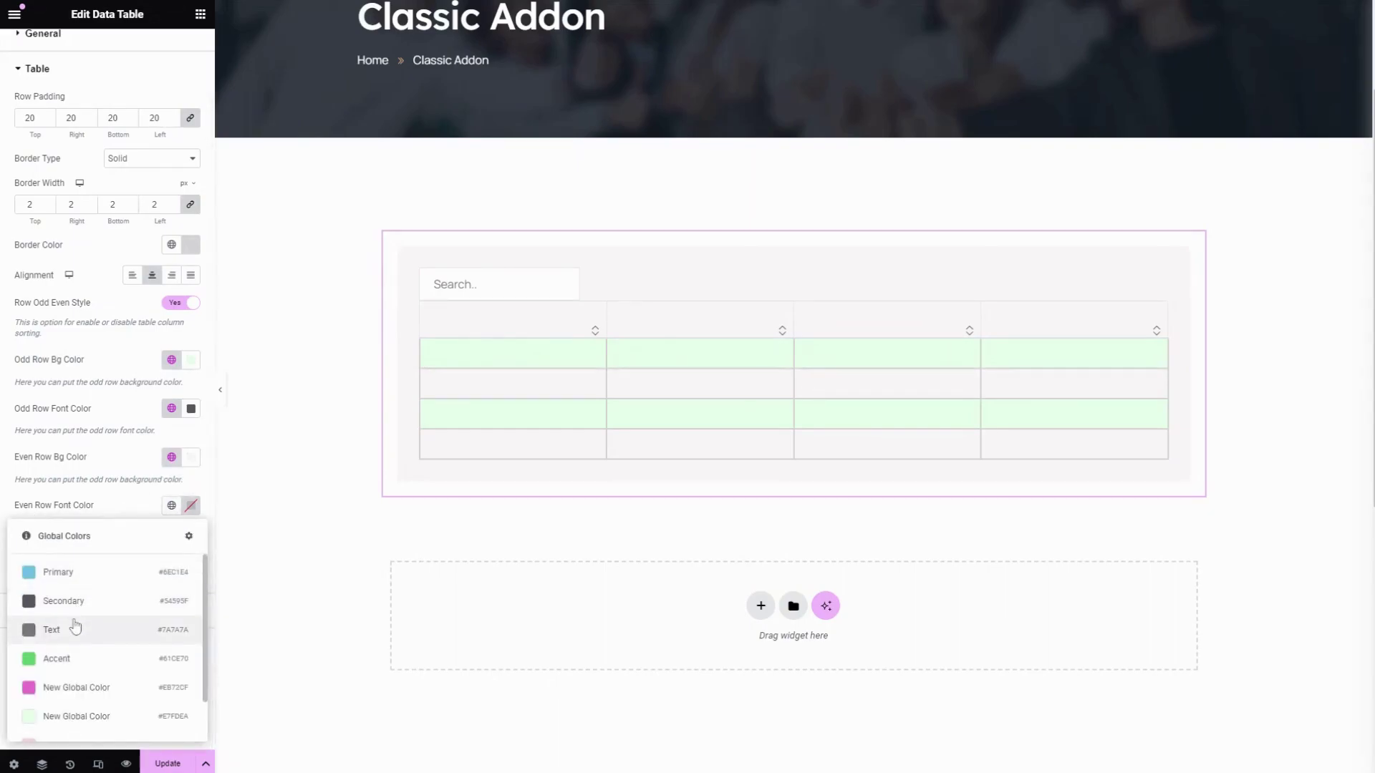
click(142, 467)
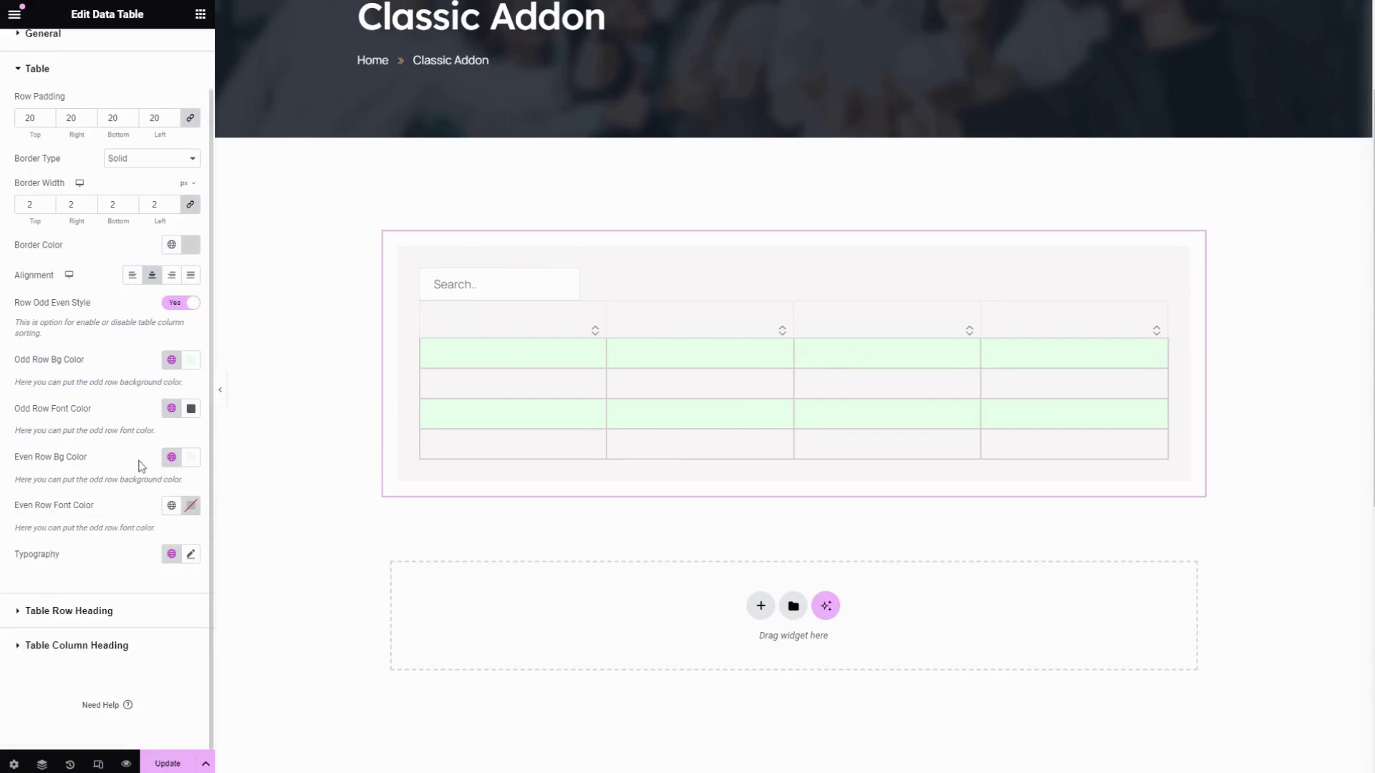
click(191, 554)
scroll(111, 609, down, 3)
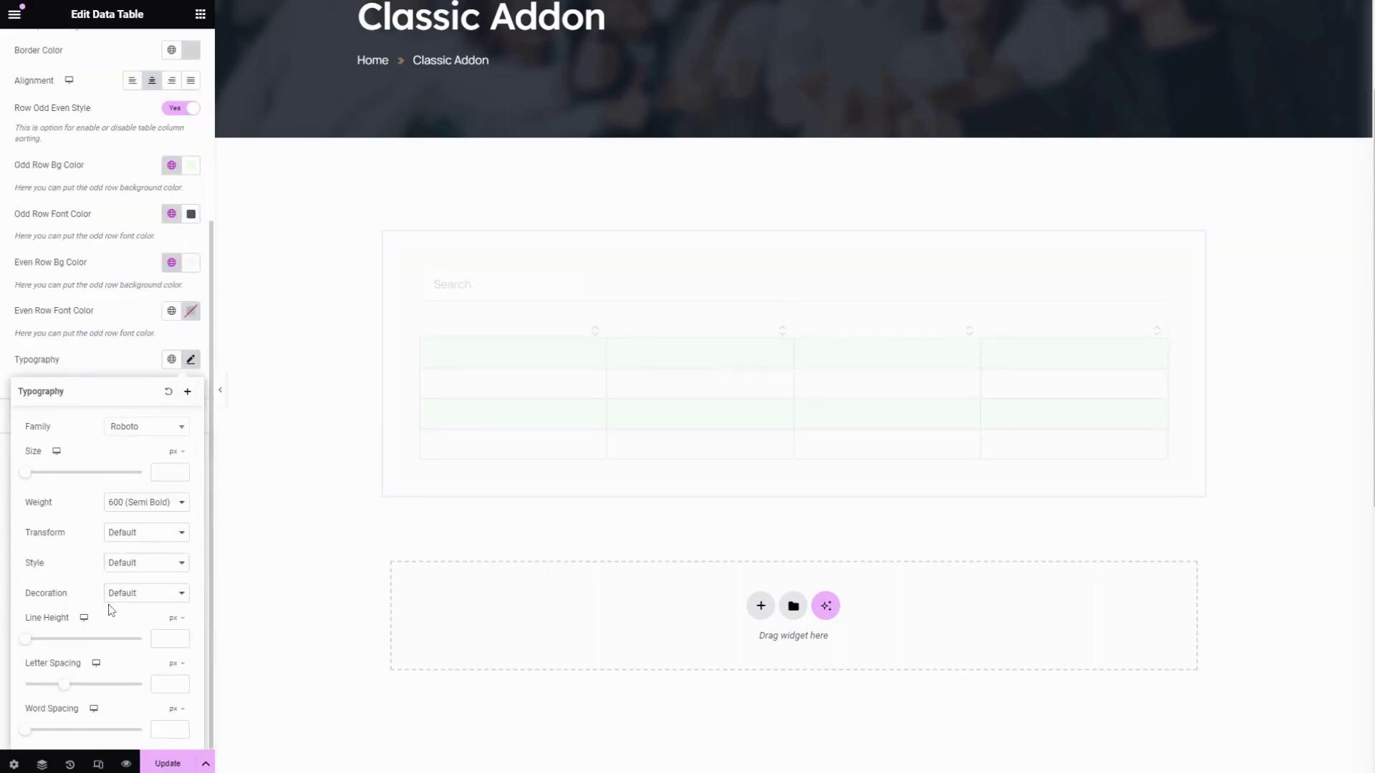
click(112, 360)
scroll(100, 501, up, 3)
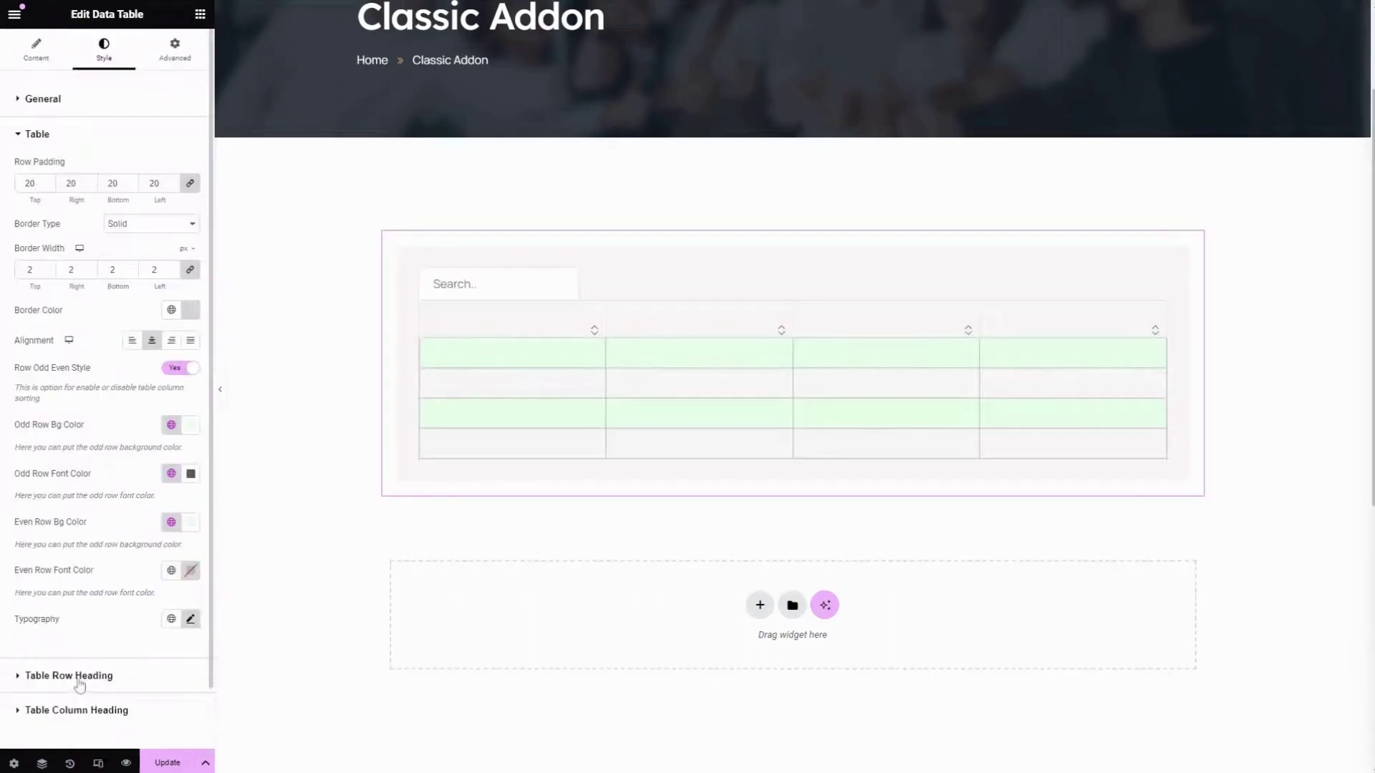
Set the Table Row Heading background to the Primary global color and its font color to Secondary
click(78, 681)
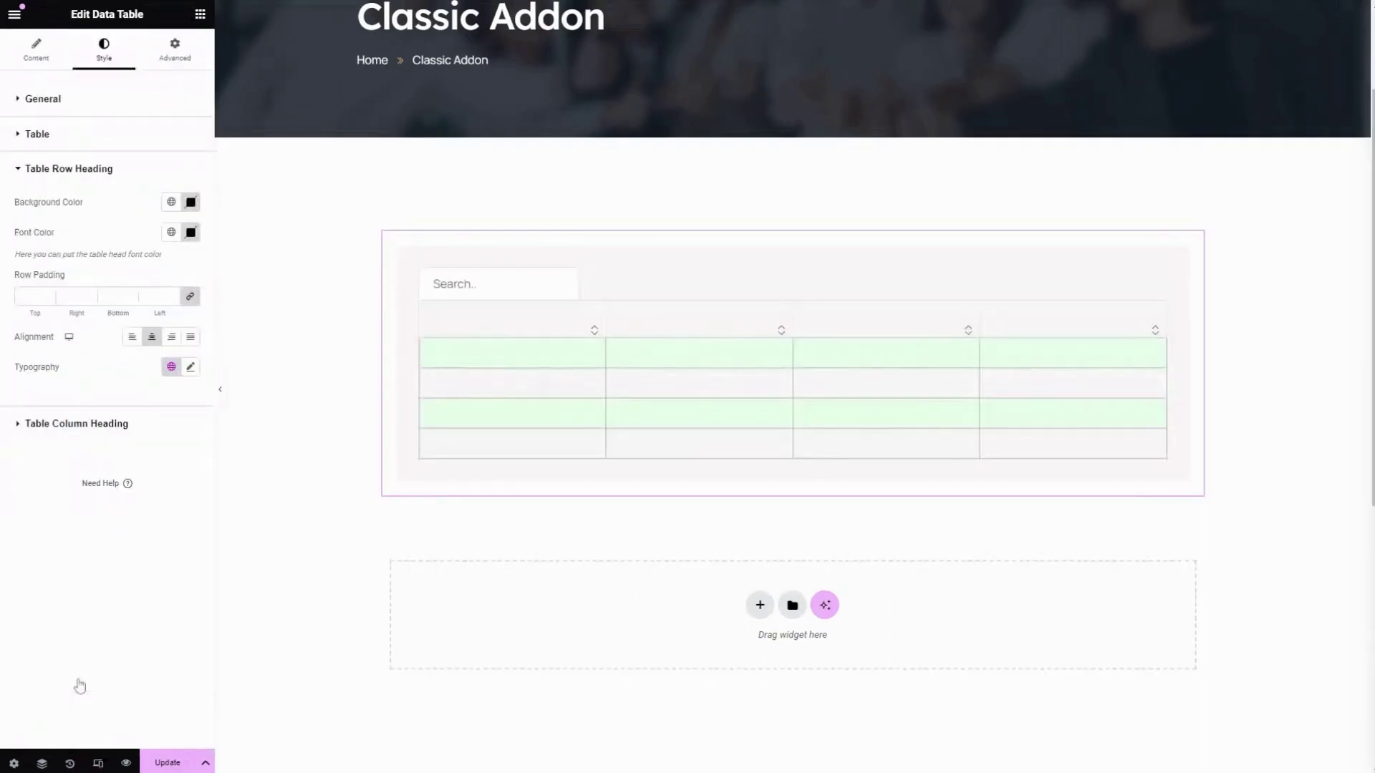
click(170, 203)
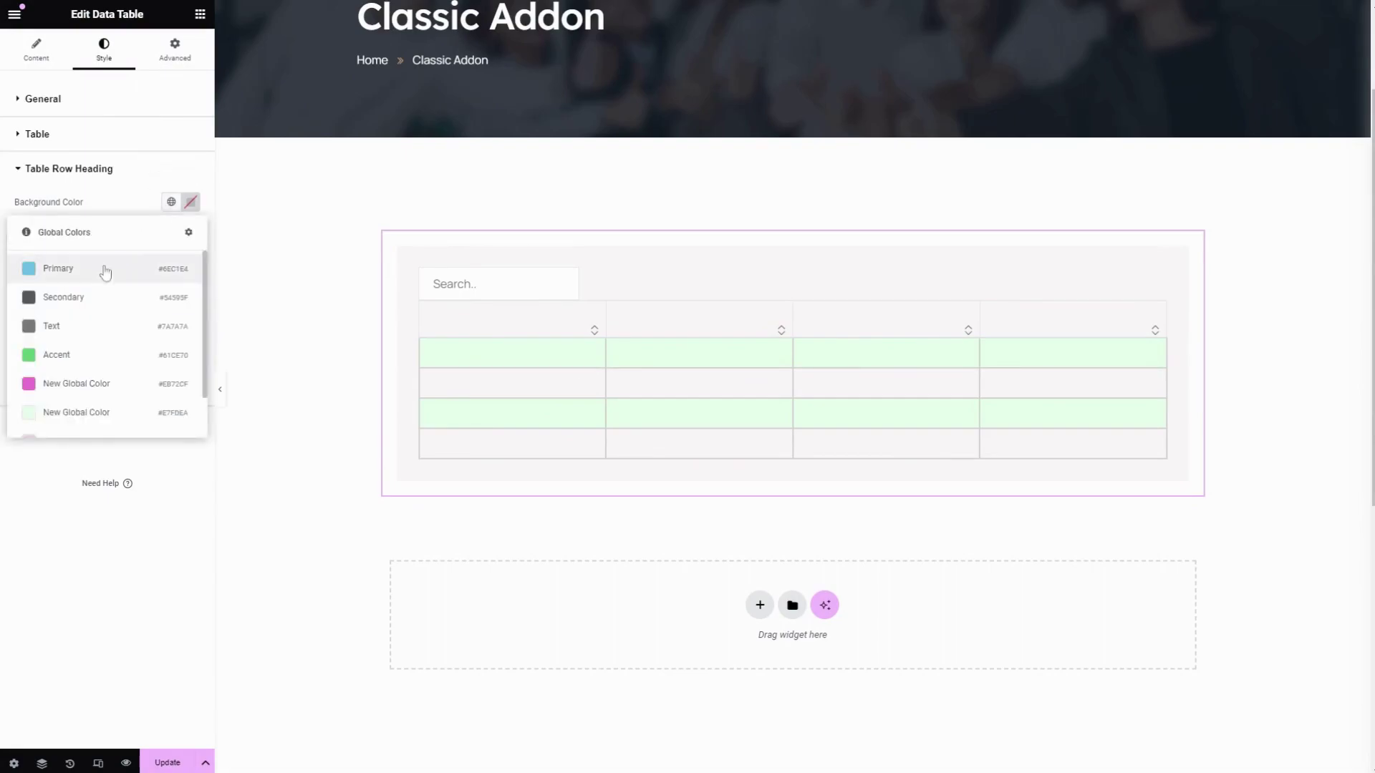
click(83, 269)
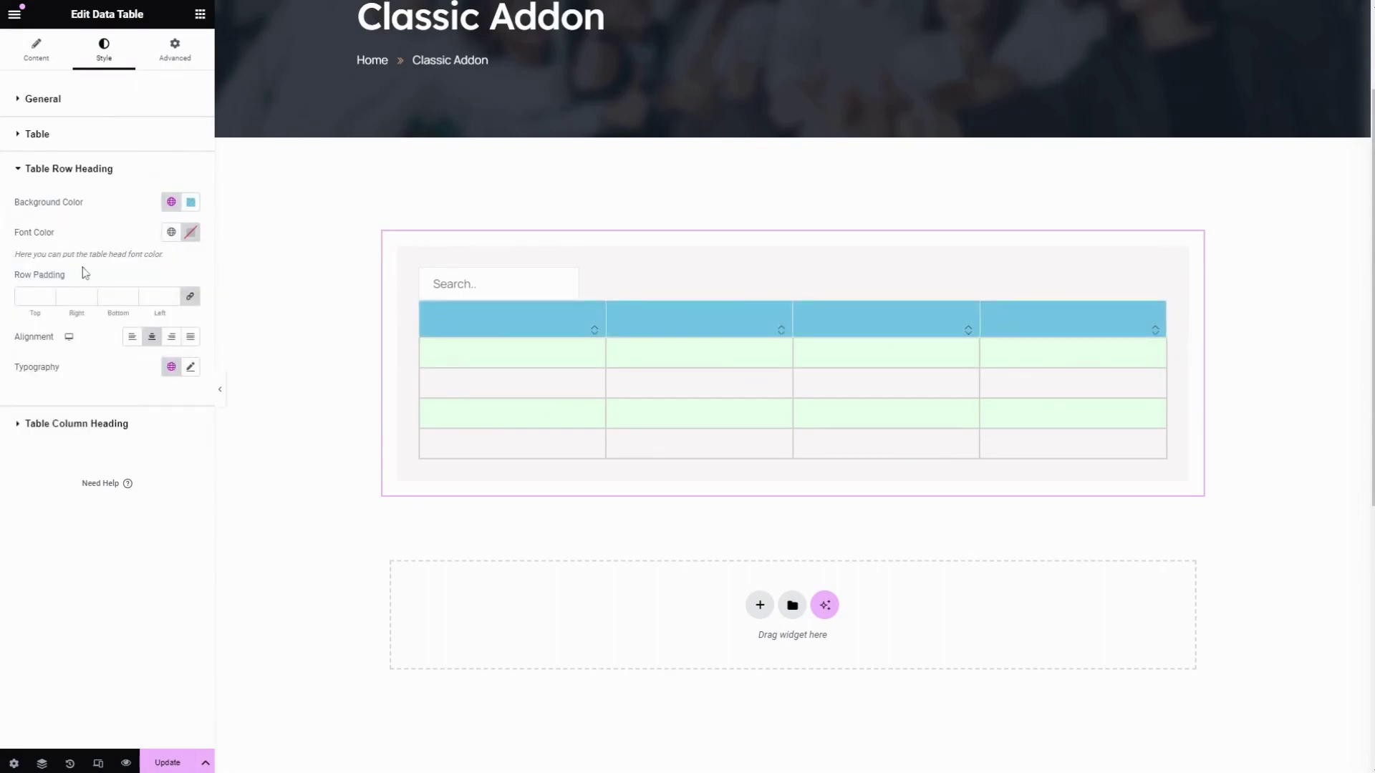
click(171, 232)
click(97, 329)
drag(16, 281, 92, 274)
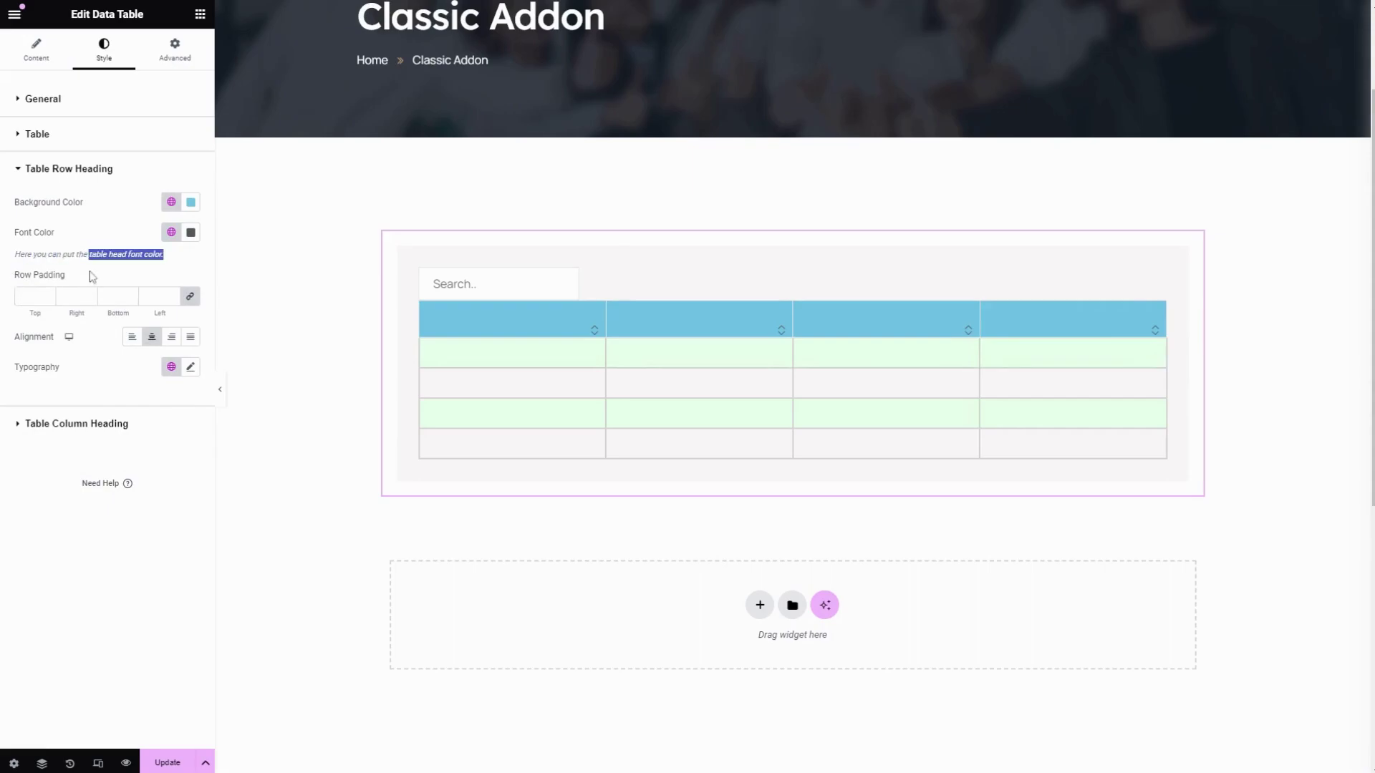
Give the row heading 30 padding on all sides with centered alignment, and view its typography settings
click(29, 296)
text(30)
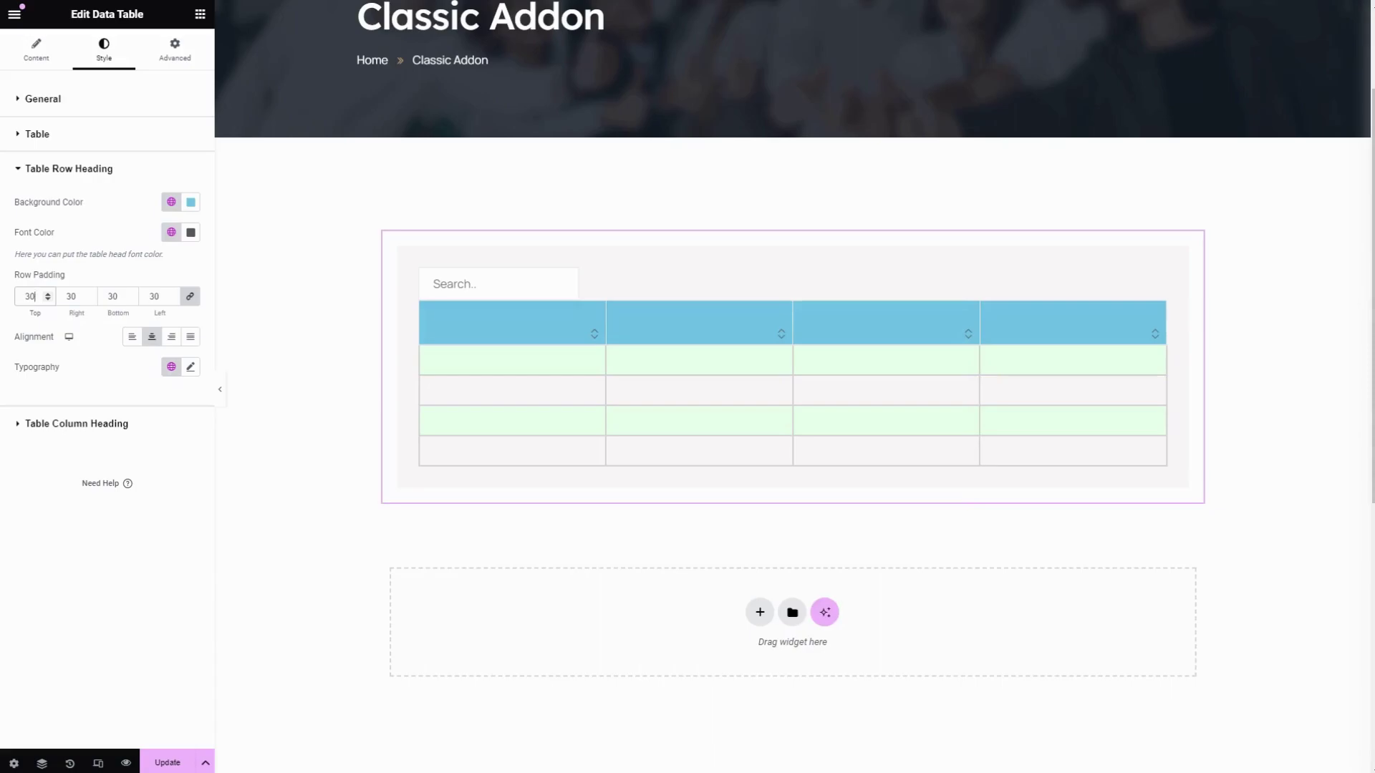
click(133, 338)
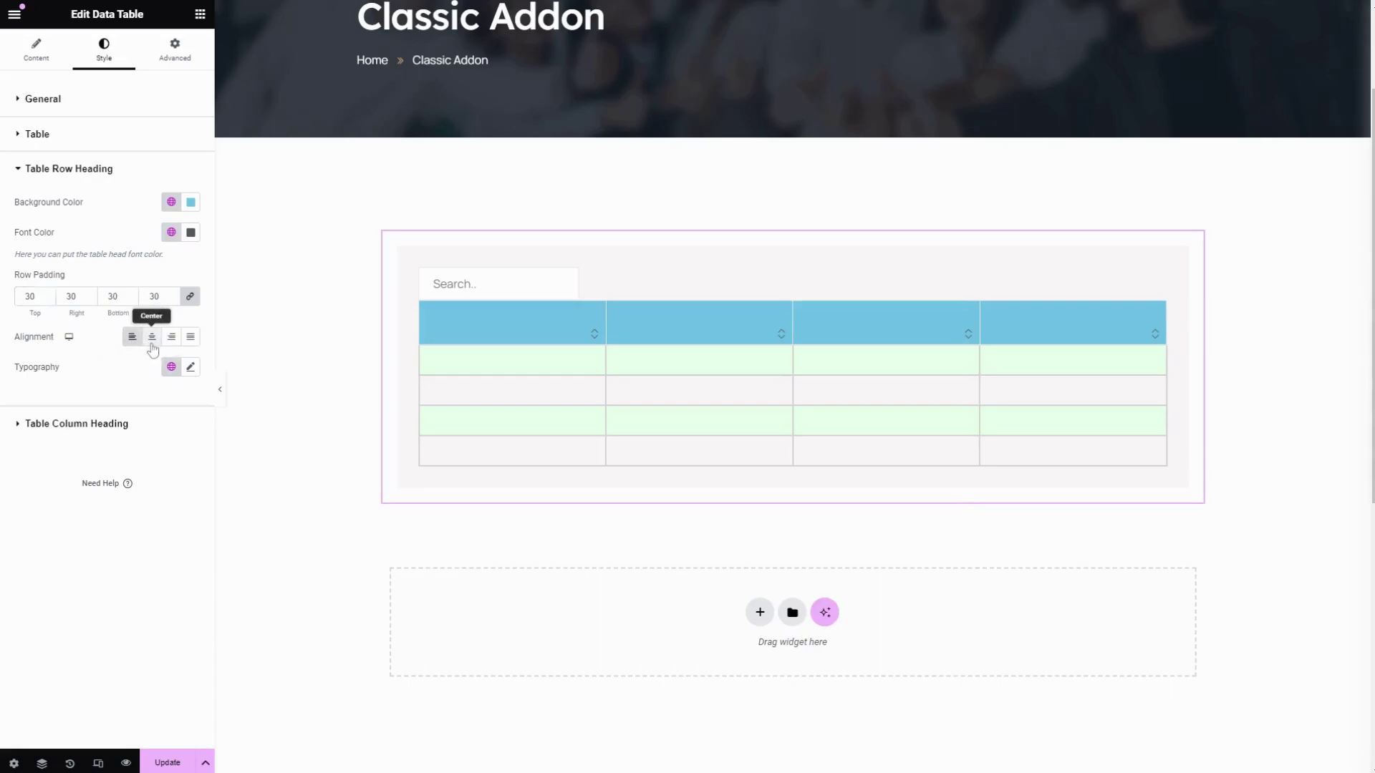
click(152, 338)
click(190, 368)
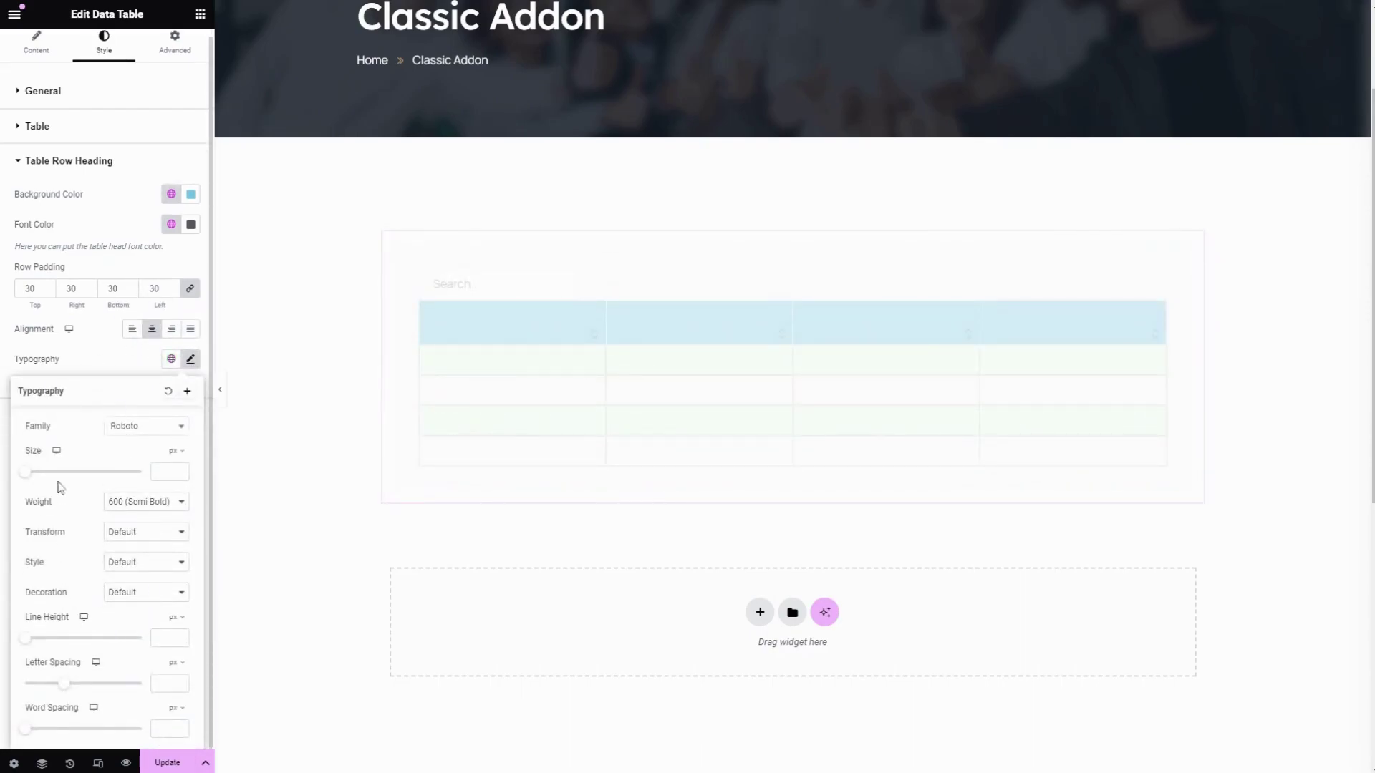
click(101, 369)
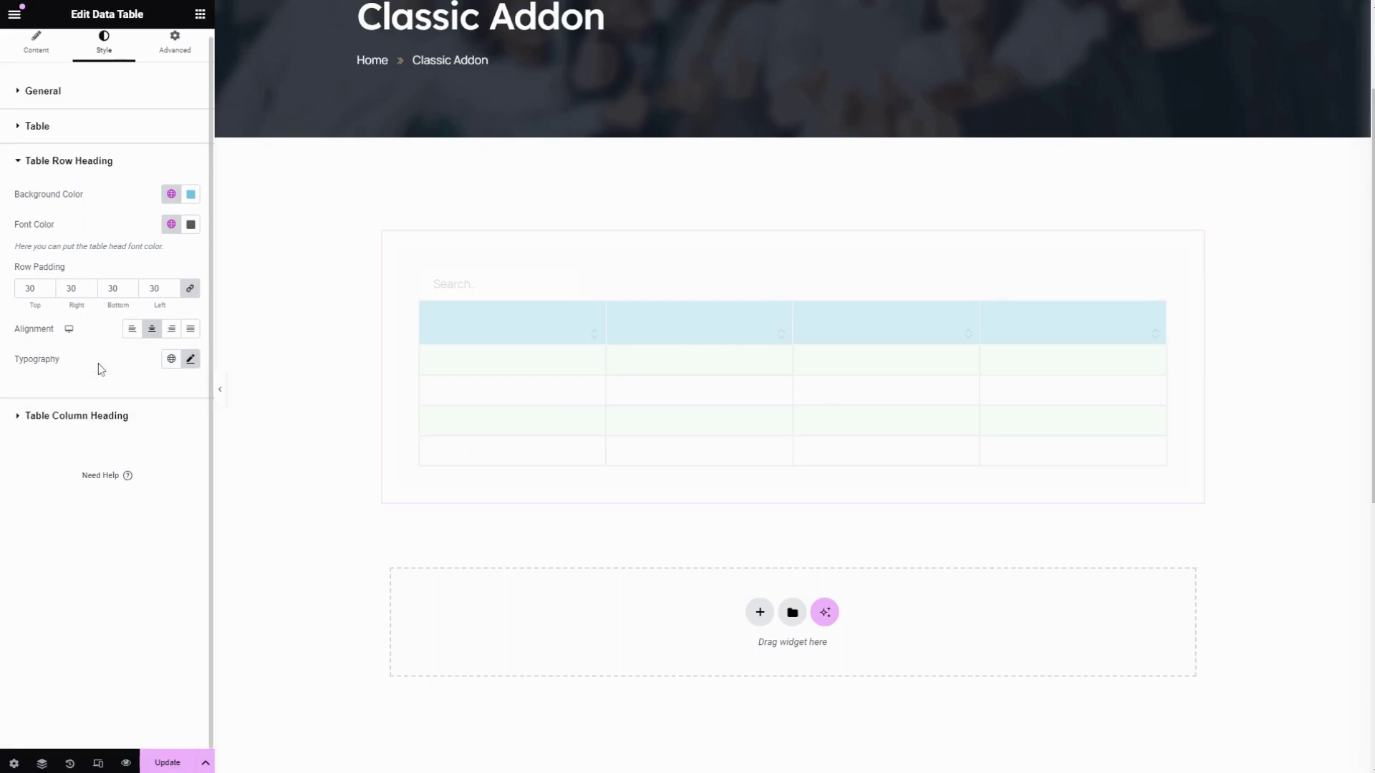
Set the Table Column Heading background to the light pink New Global Color
click(68, 420)
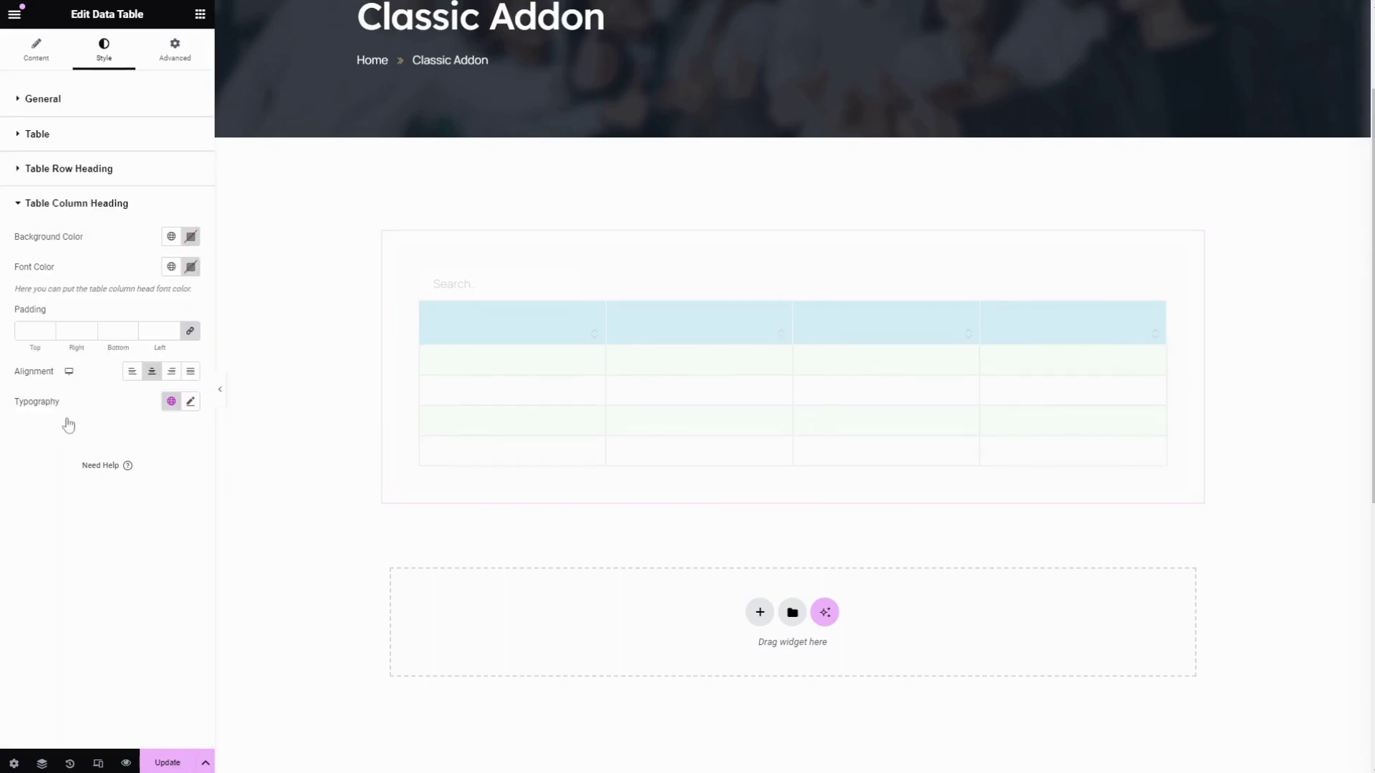
click(171, 241)
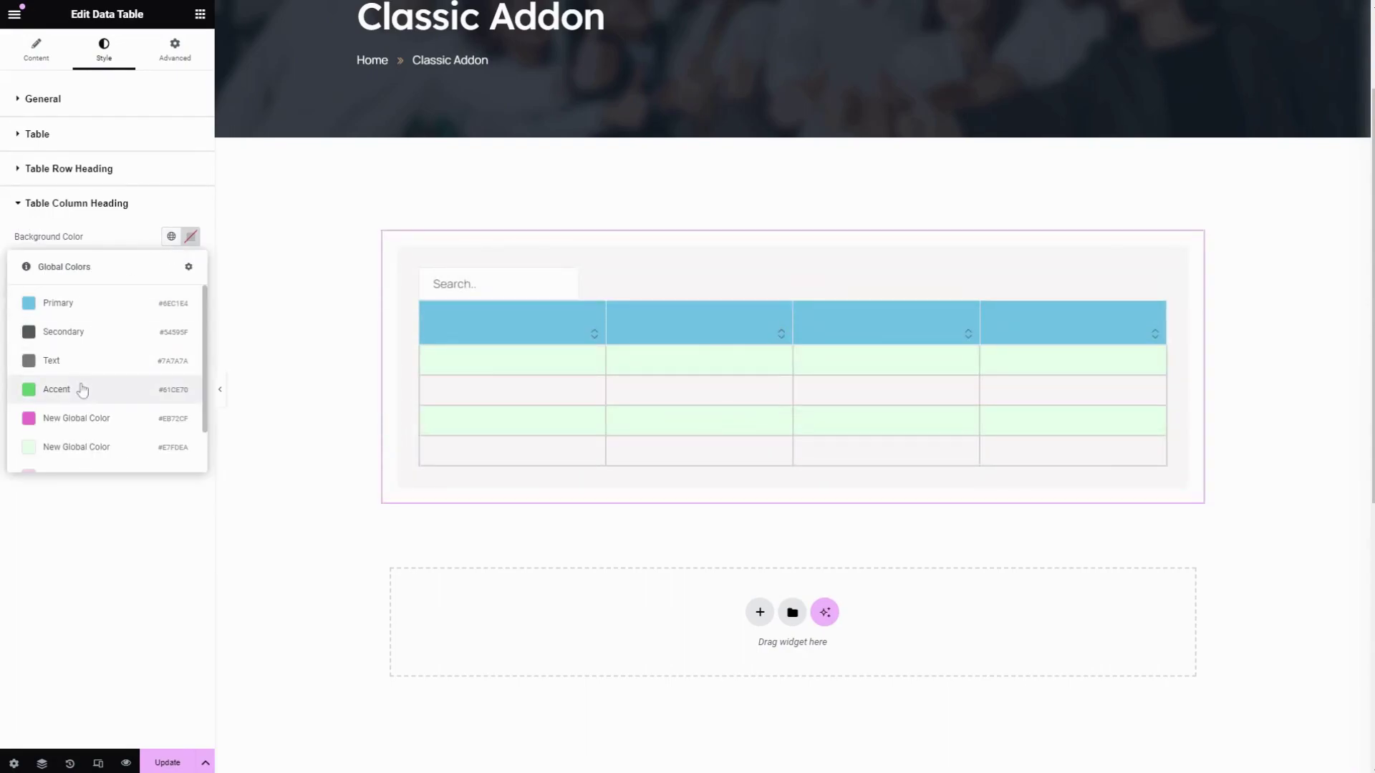
scroll(82, 390, down, 1)
click(76, 425)
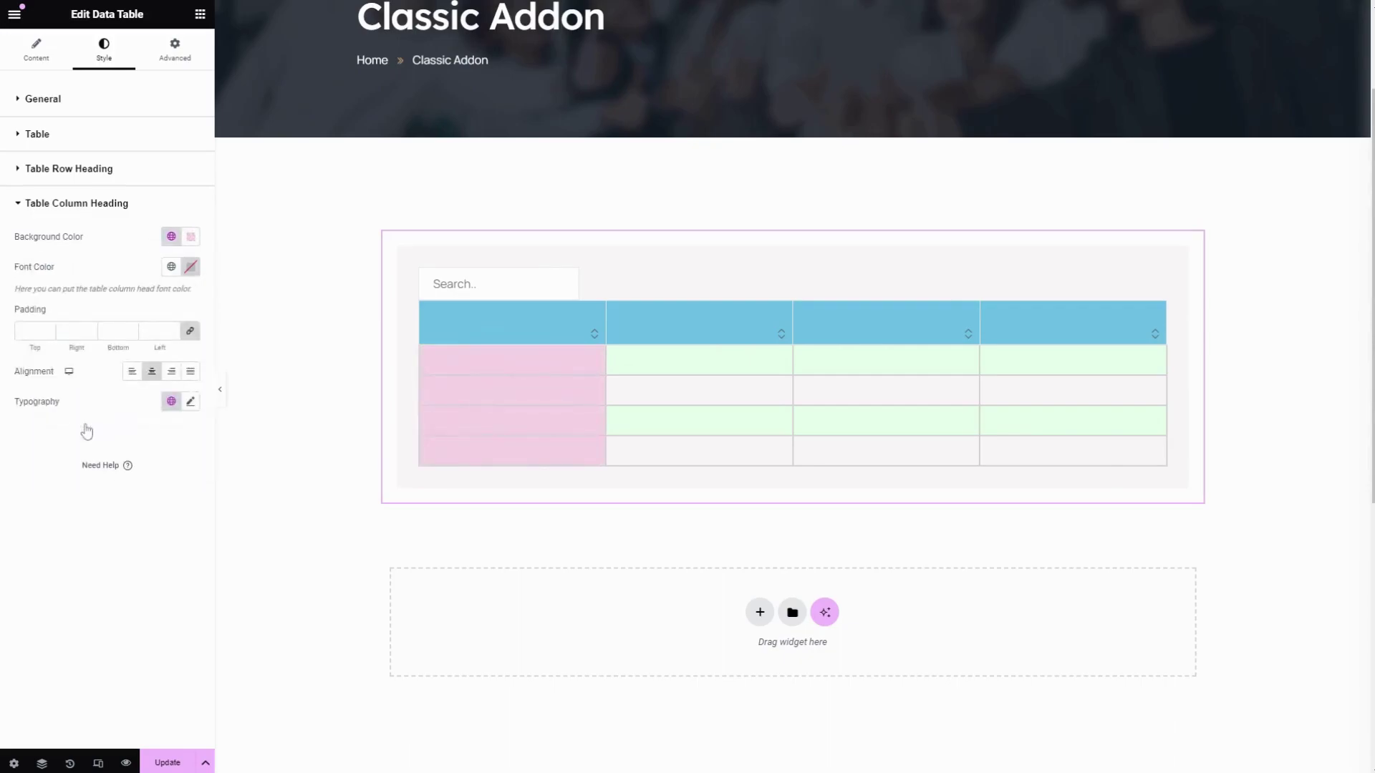
Try the near-white New Global Color for the column heading's font and background
click(172, 267)
scroll(101, 489, down, 1)
click(89, 483)
click(175, 240)
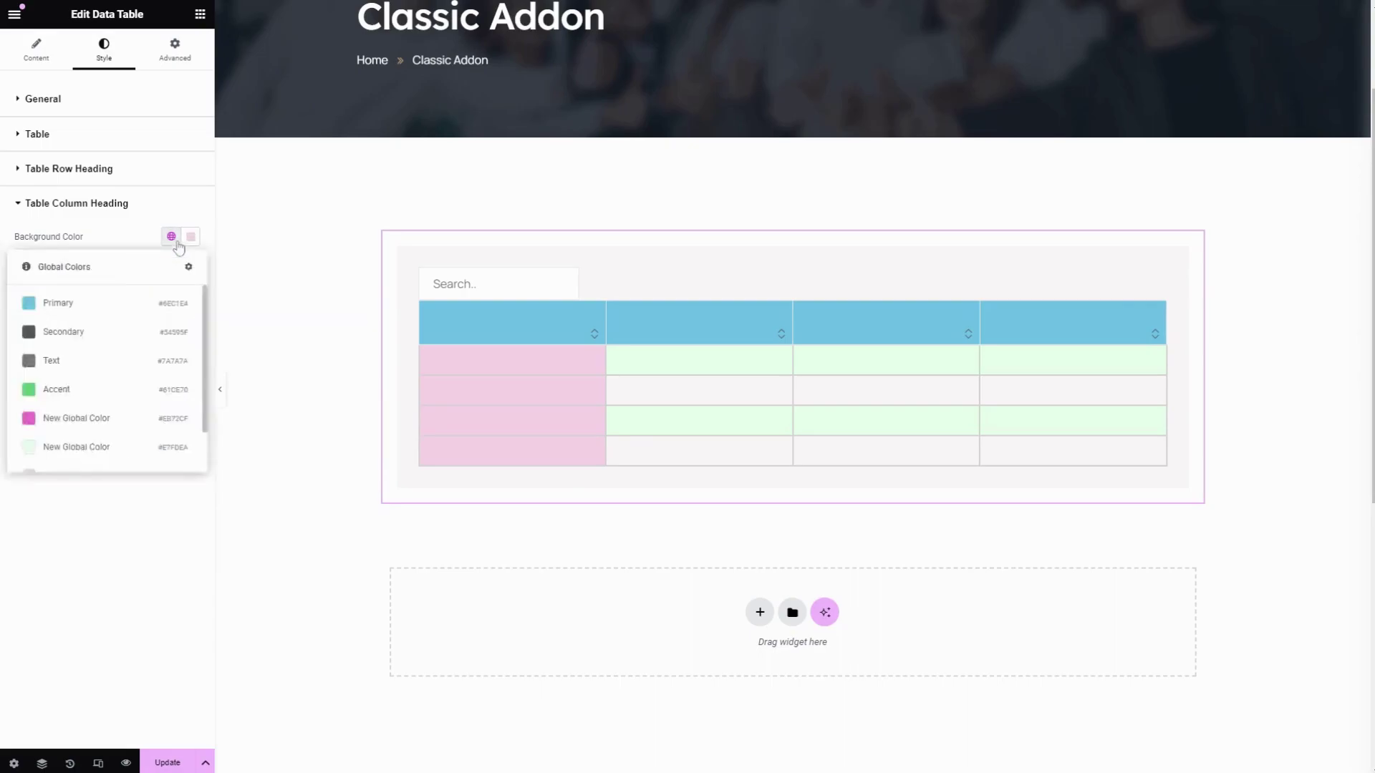
click(63, 458)
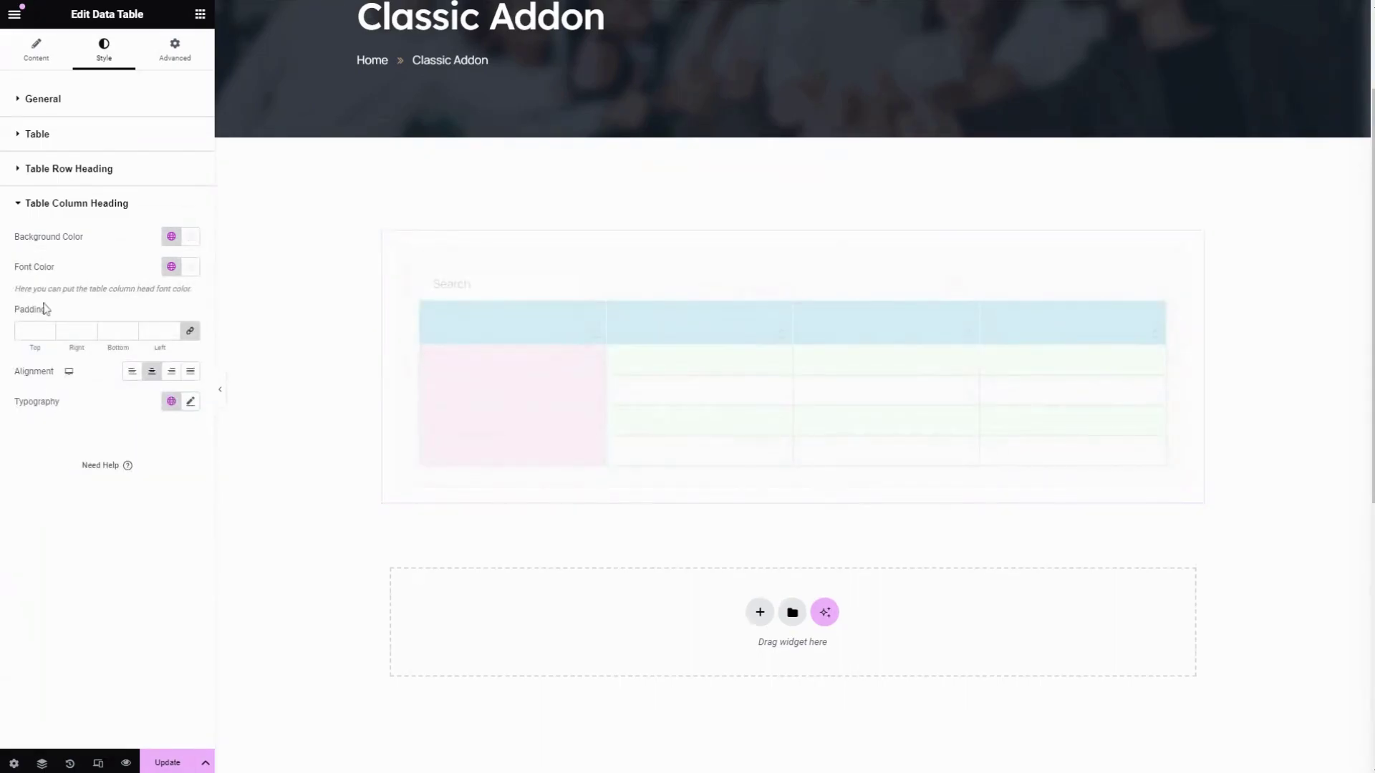
Change the column heading's font color to the Secondary global color
click(191, 270)
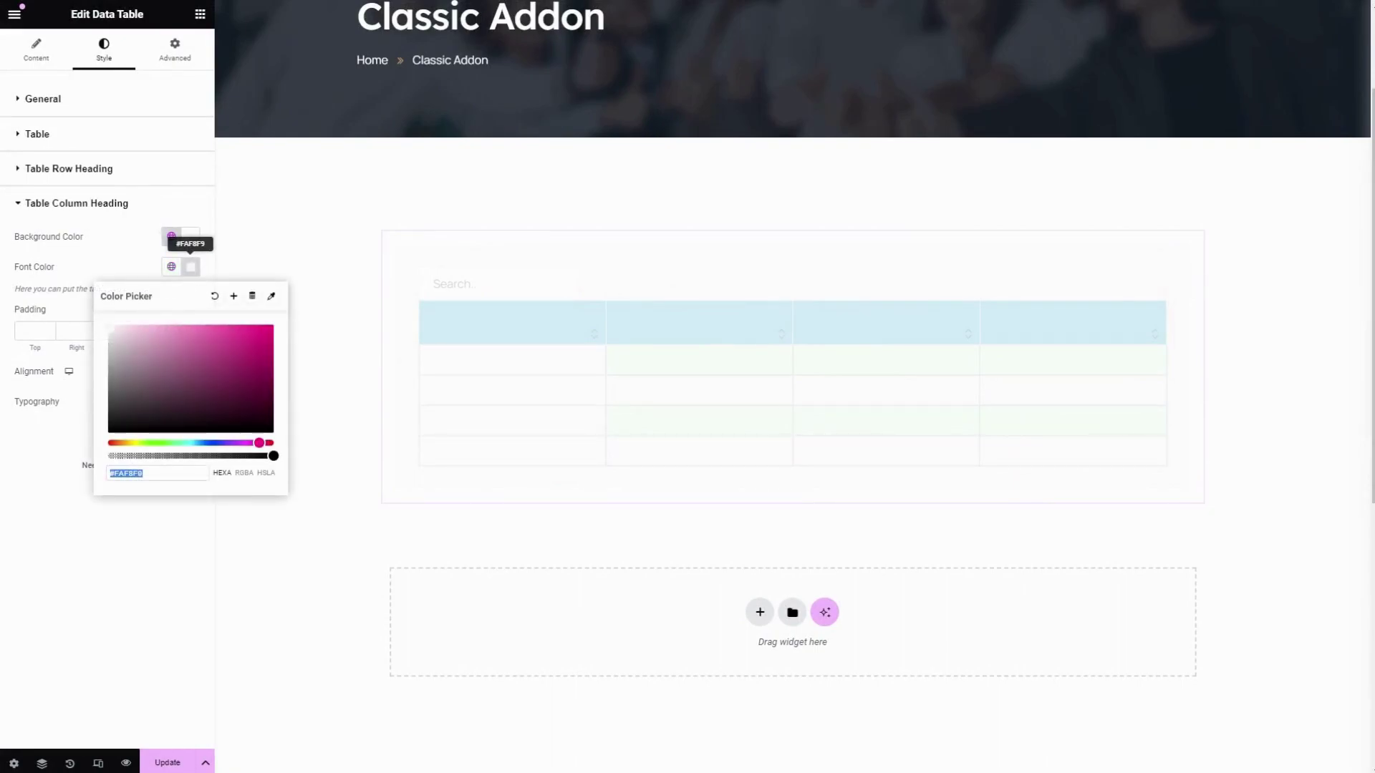
click(171, 266)
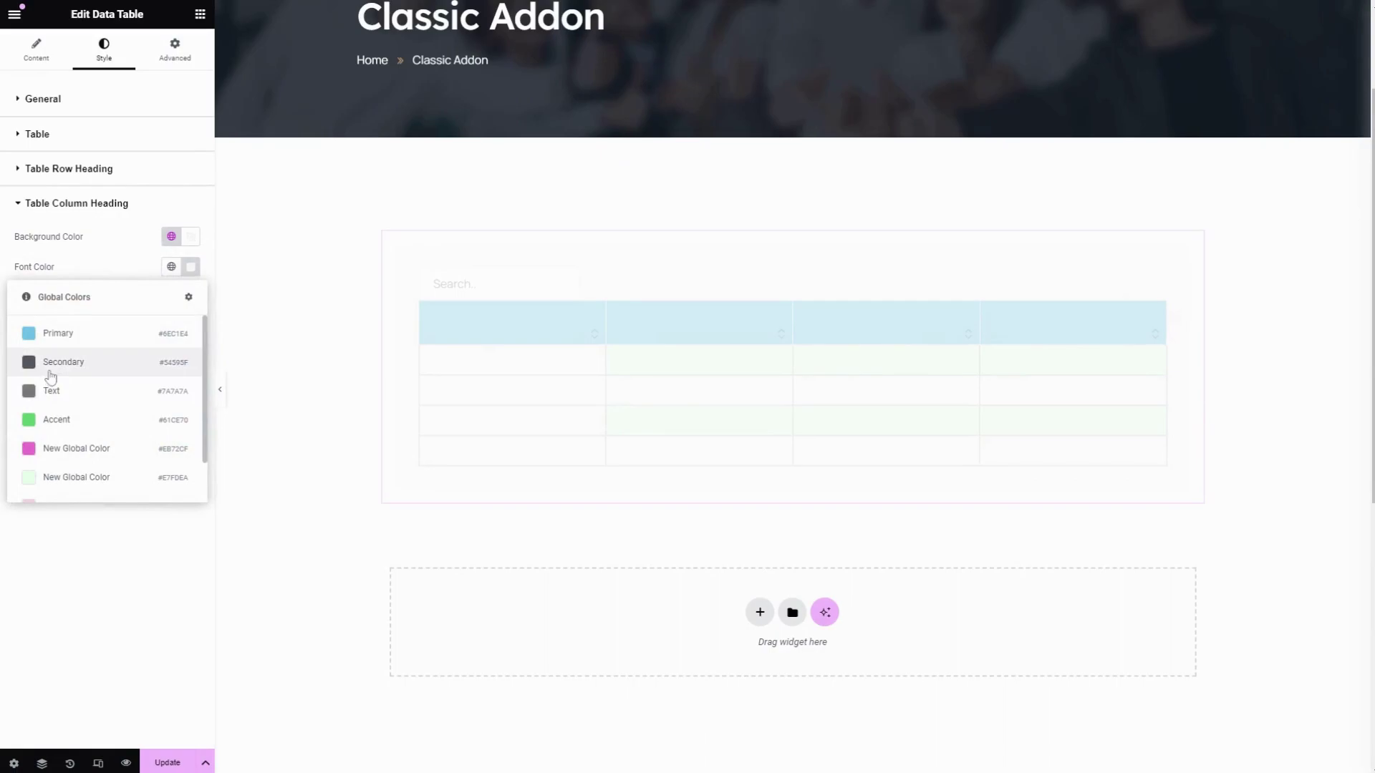
click(50, 366)
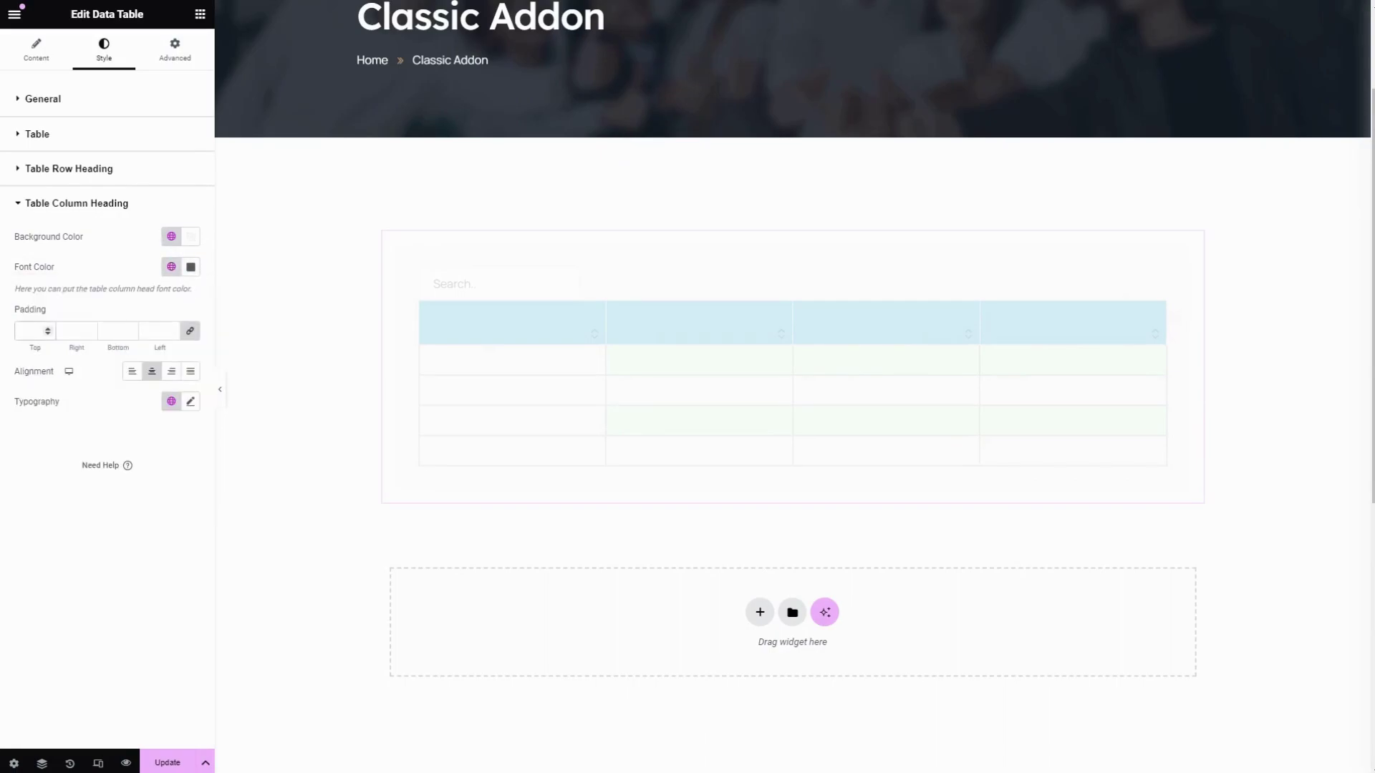
Set the column heading's padding to 30 on all sides and view its typography settings
text(30)
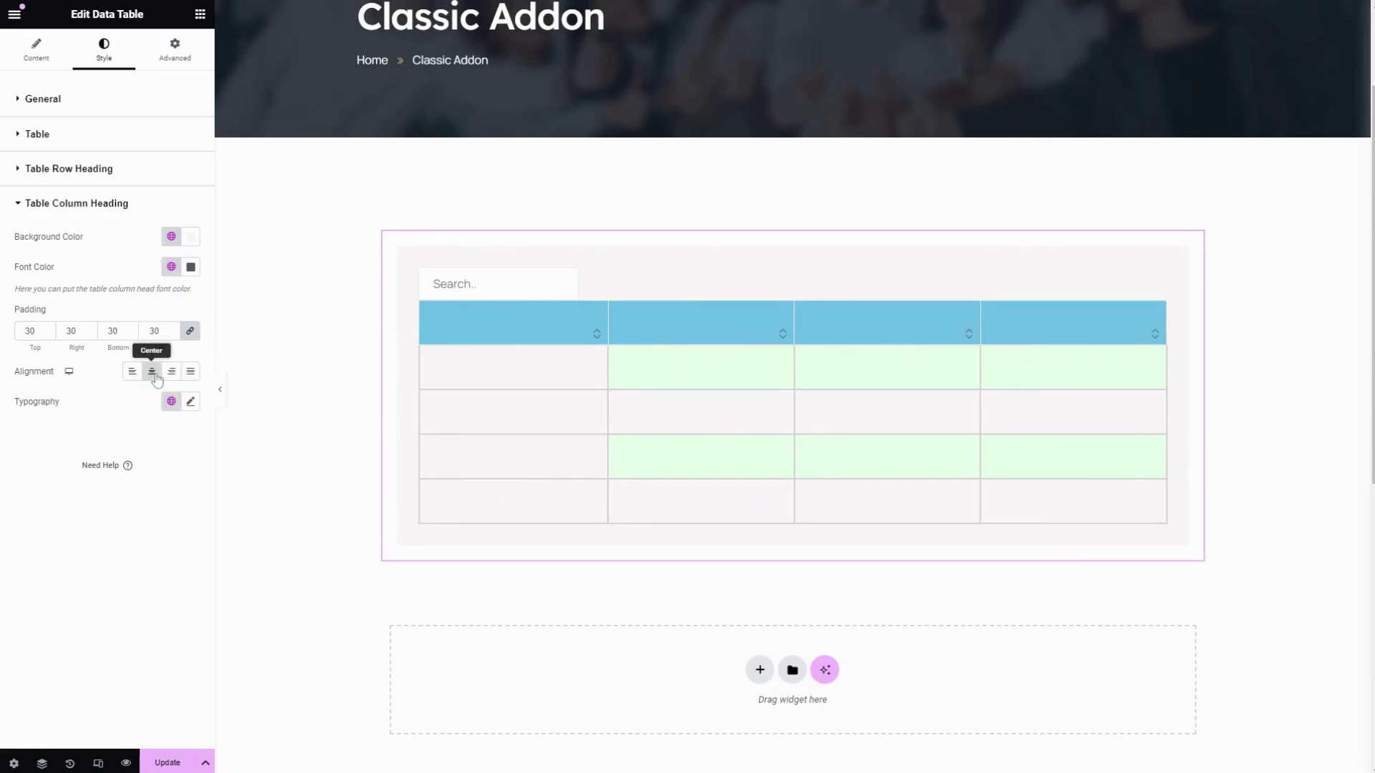
click(190, 401)
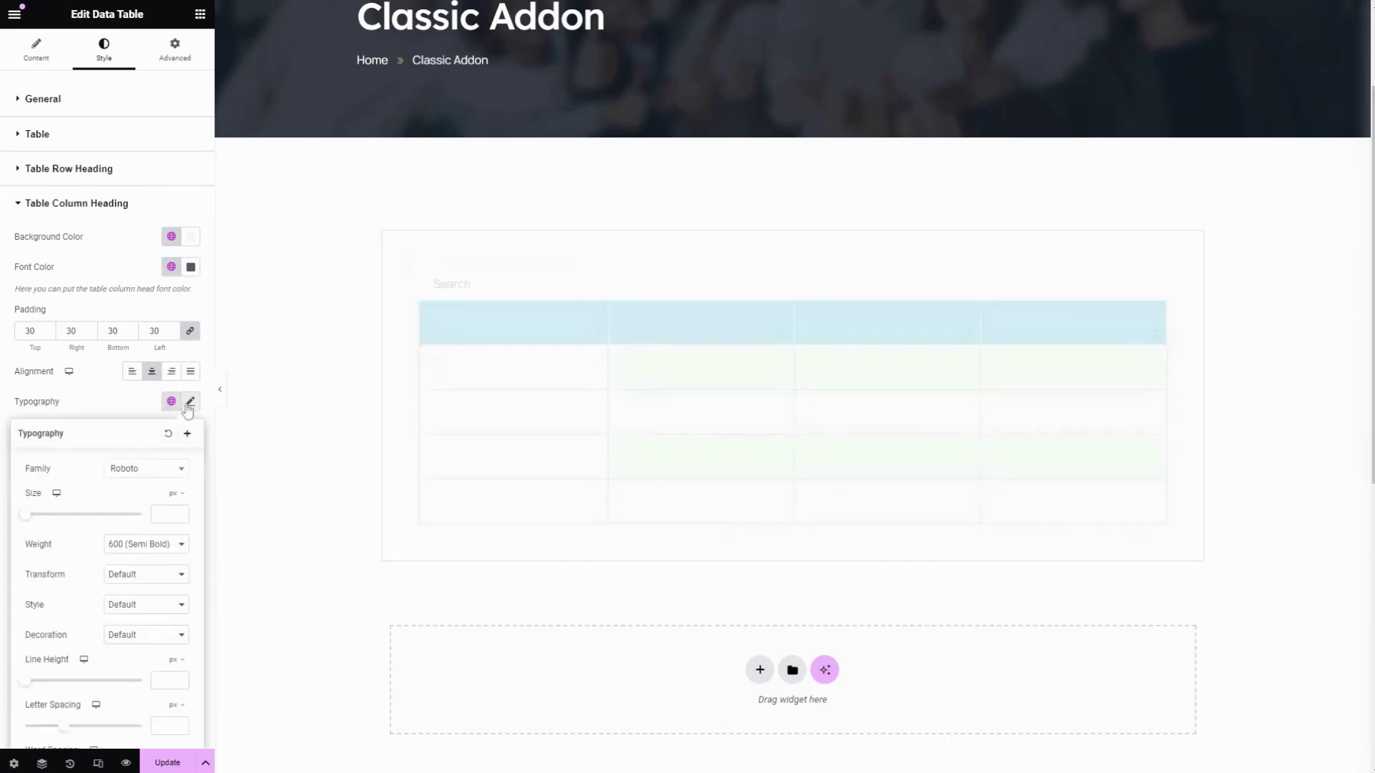
scroll(104, 558, down, 1)
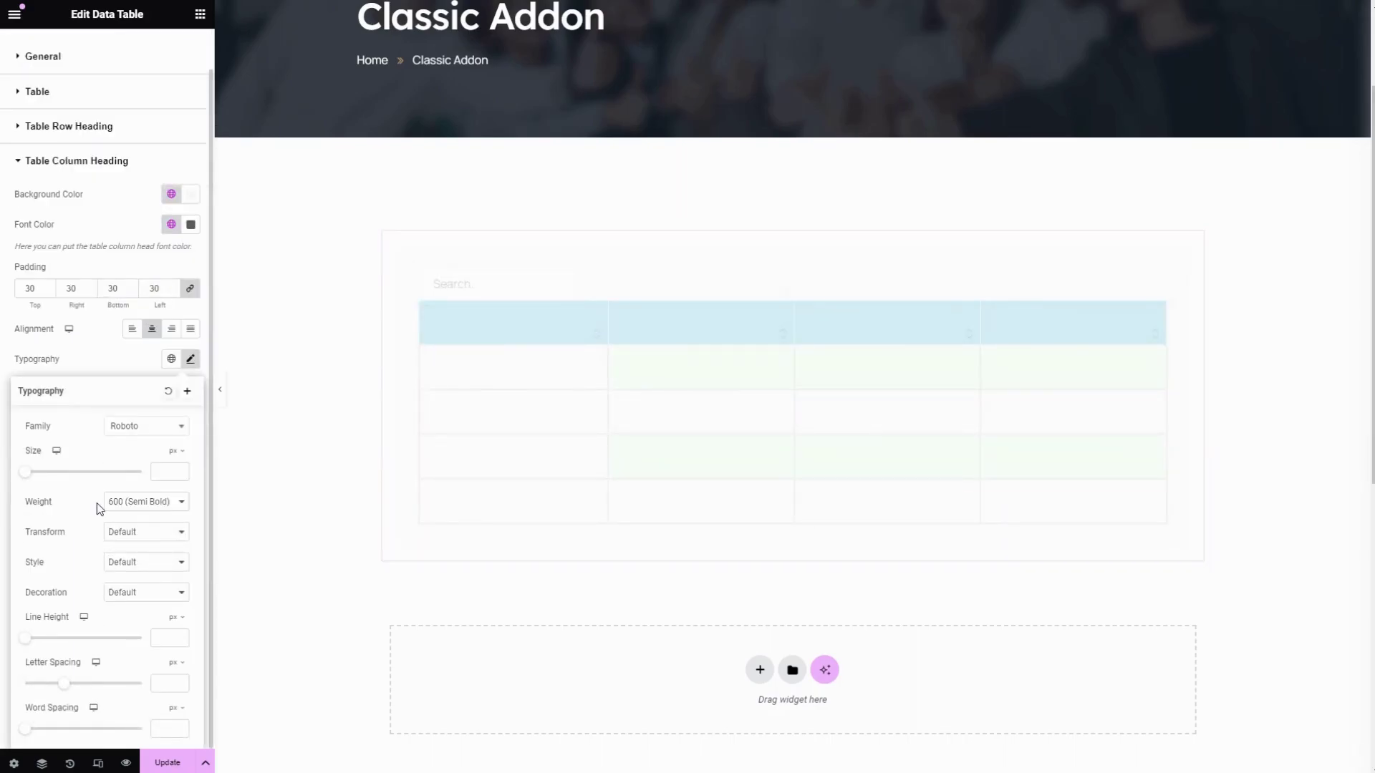
click(95, 365)
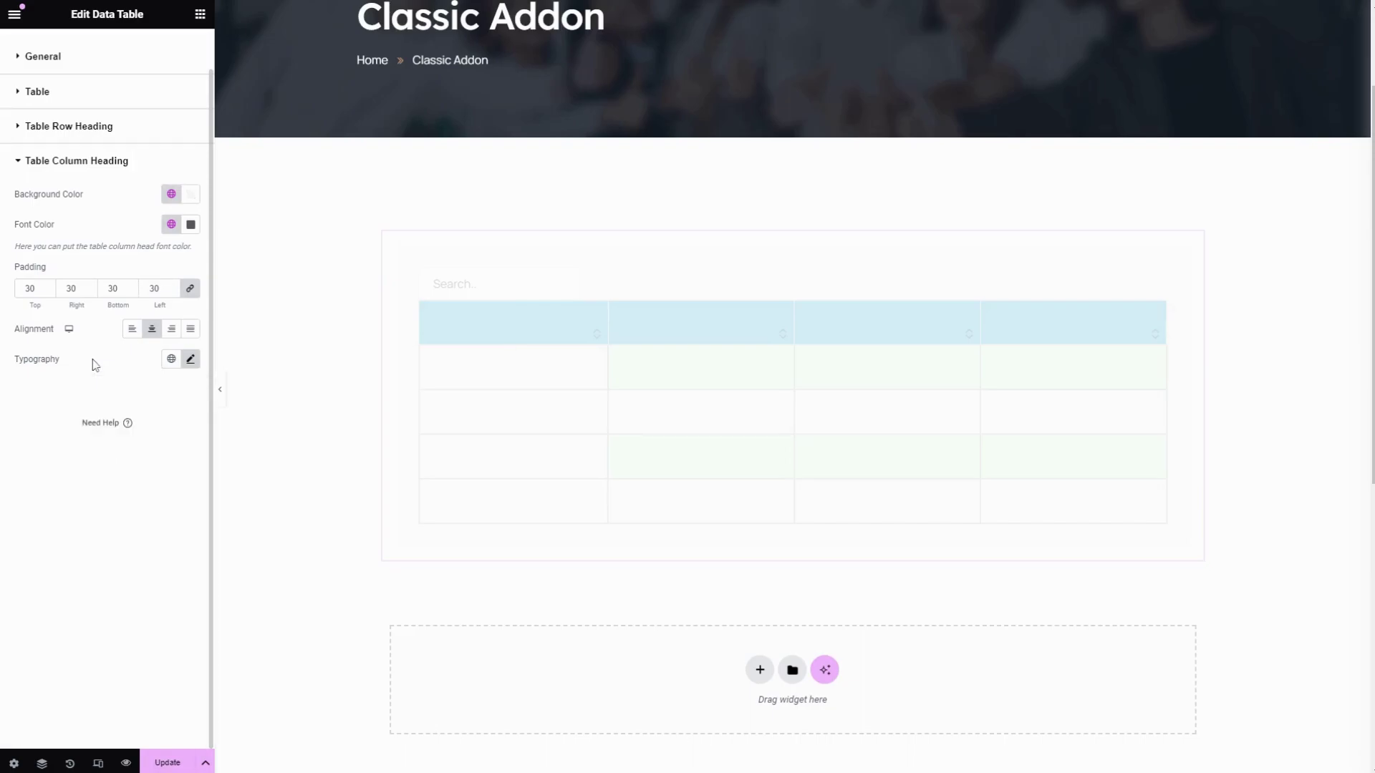
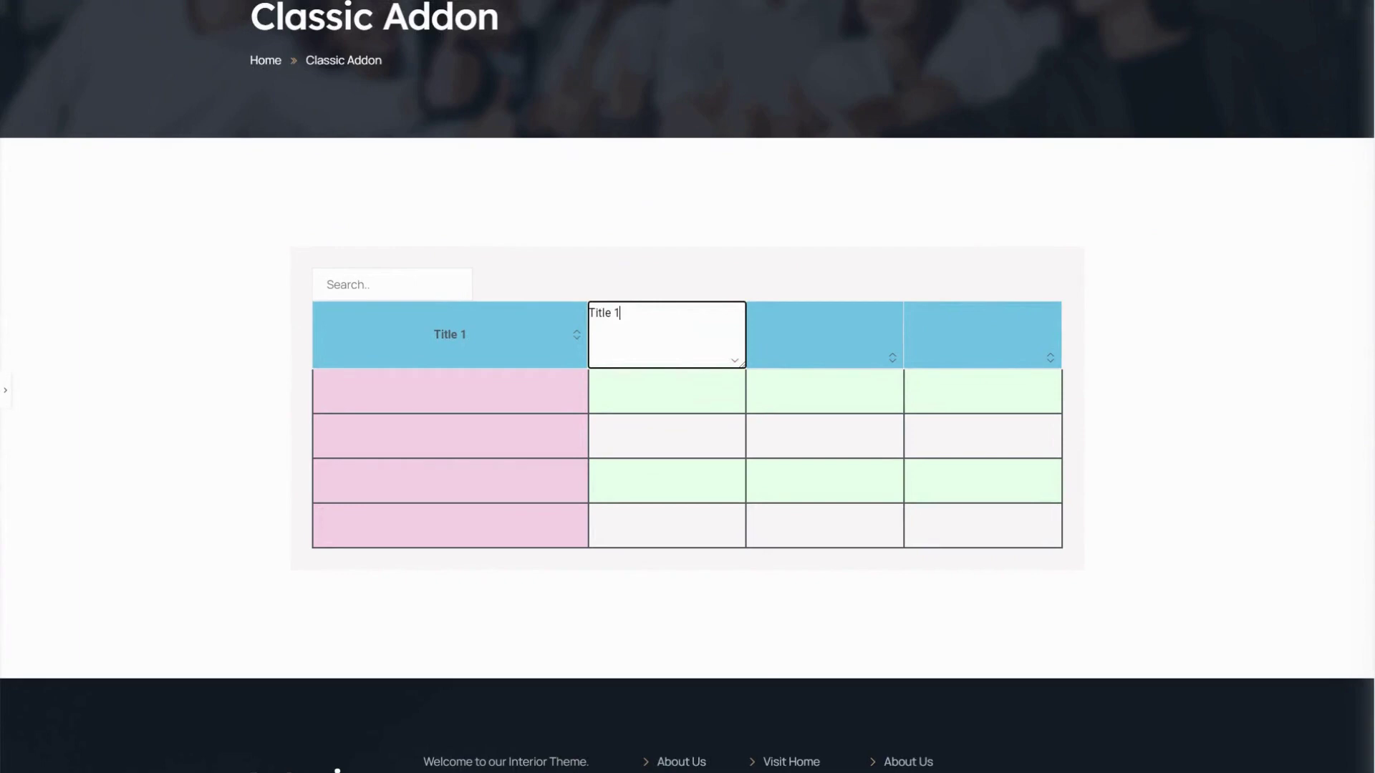
Fill the second, third and fourth header cells of the table with Title 2, Title 3 and Title 3
key(BackSpace)
text(2)
click(806, 345)
text(Title 1)
key(BackSpace)
text(3)
click(984, 333)
text(Title 1)
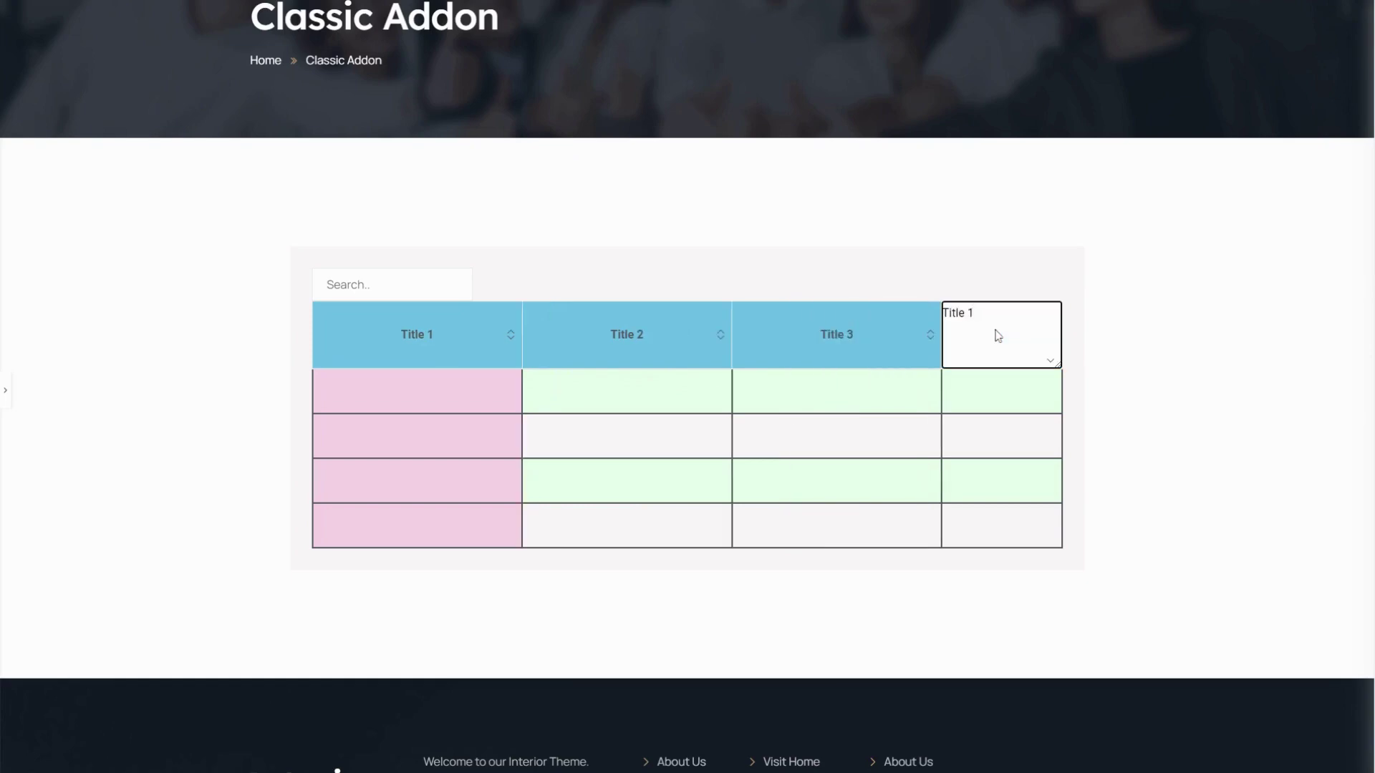
text(3)
click(1228, 376)
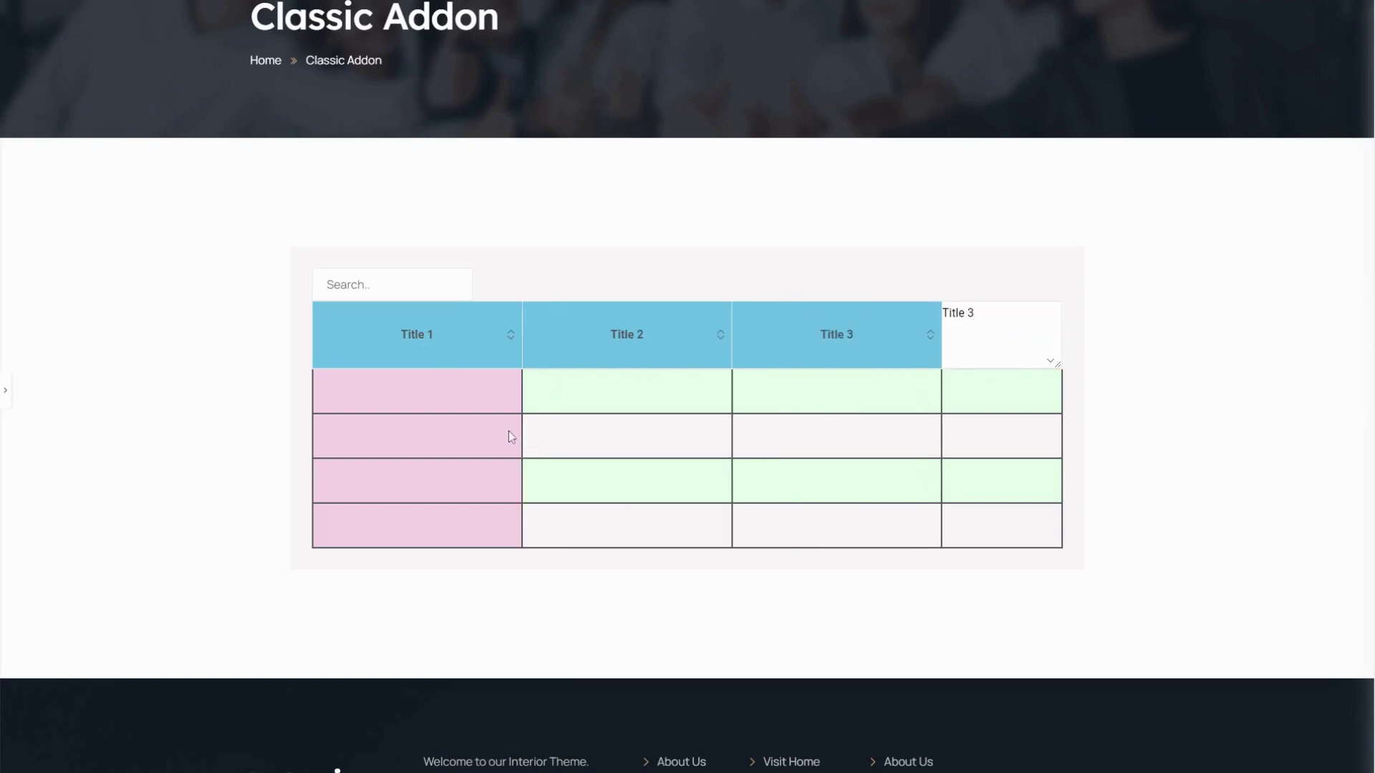
Number the four rows in the table's Title 1 column 1, 2, 3 and 4
click(445, 394)
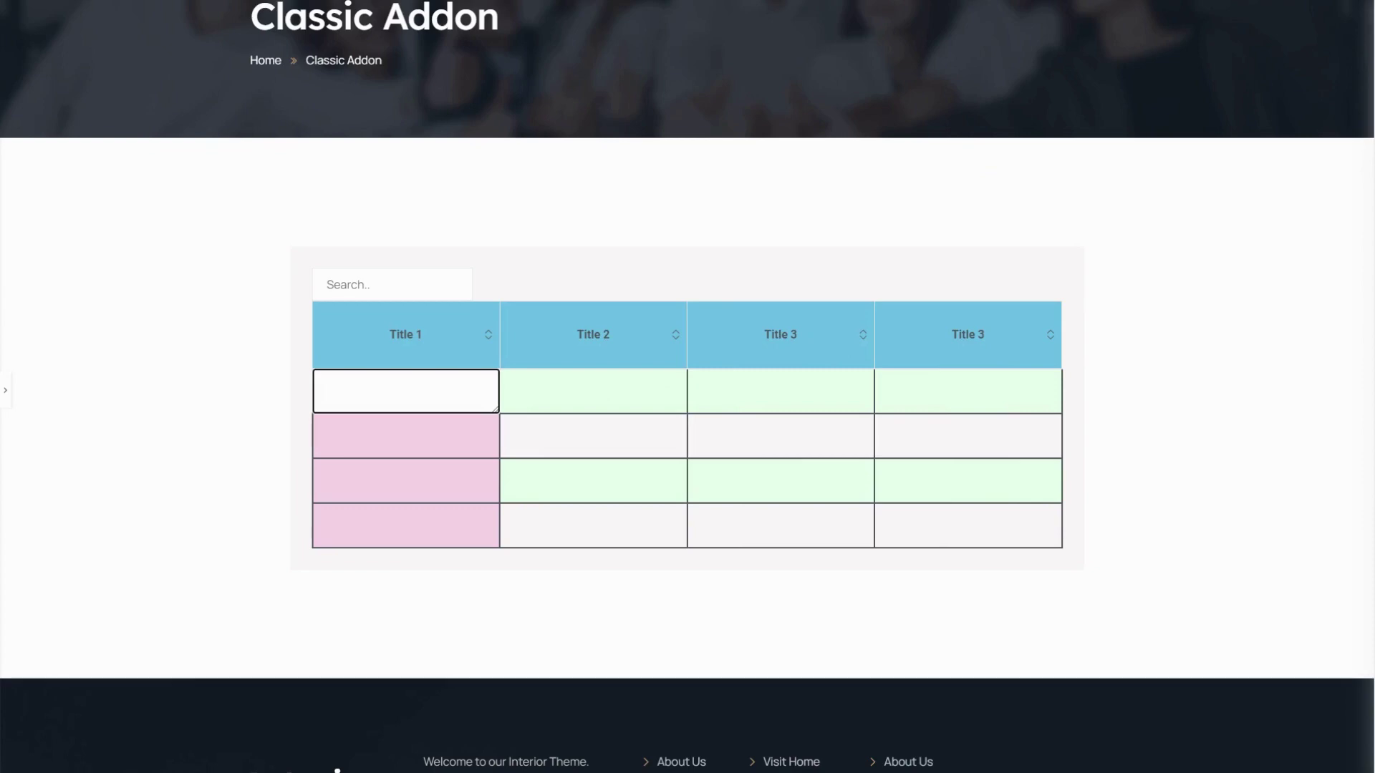
text(1)
click(404, 451)
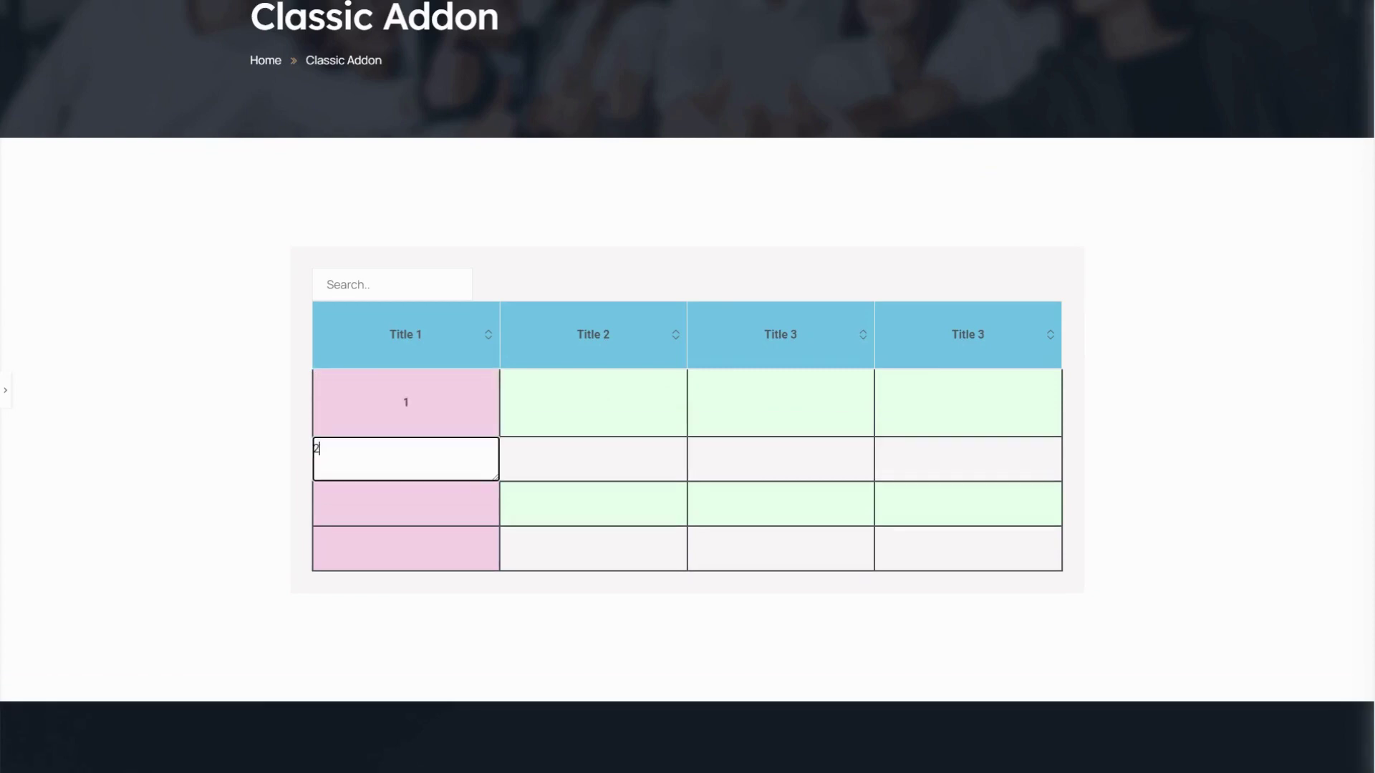
click(407, 513)
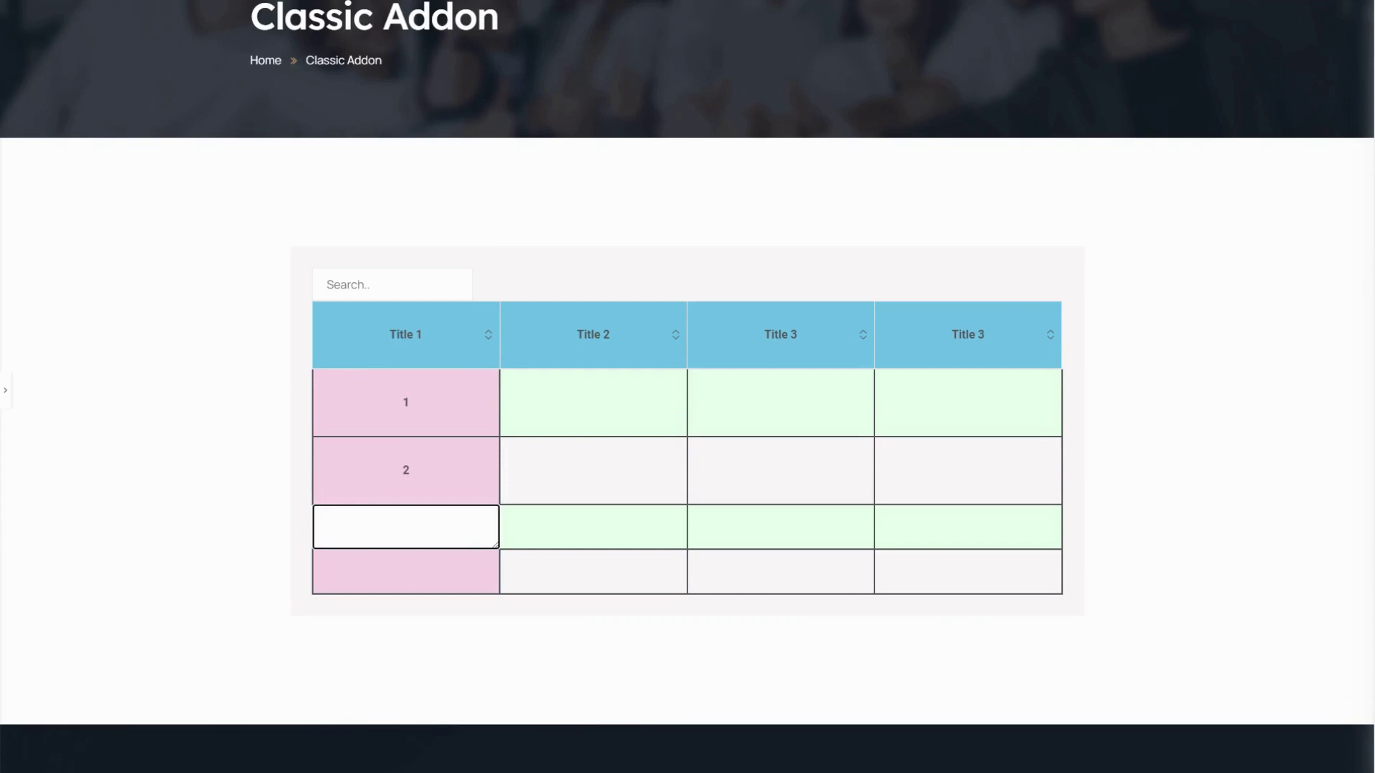
text(3)
click(410, 575)
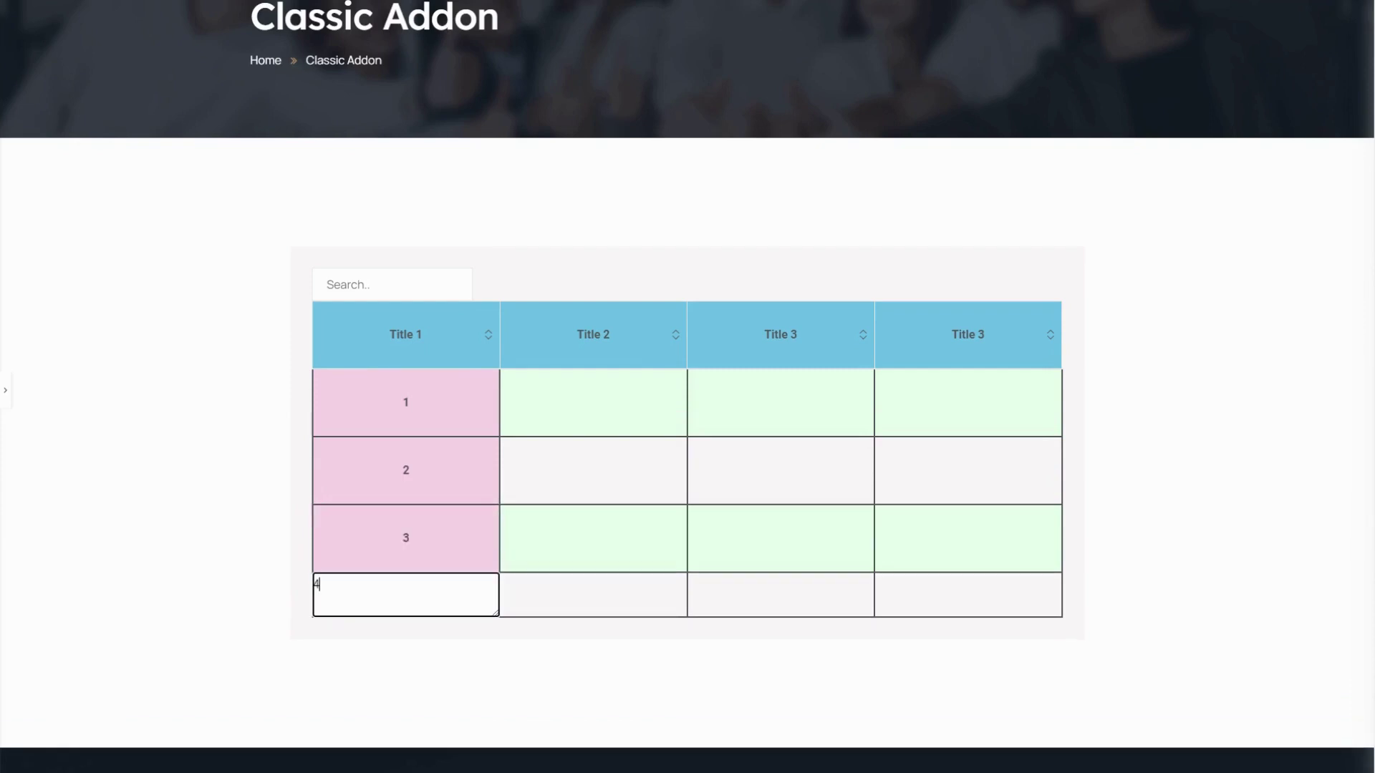
key(Return)
Fill the remaining cells of row 1 with af, asdf and asdfd
click(598, 409)
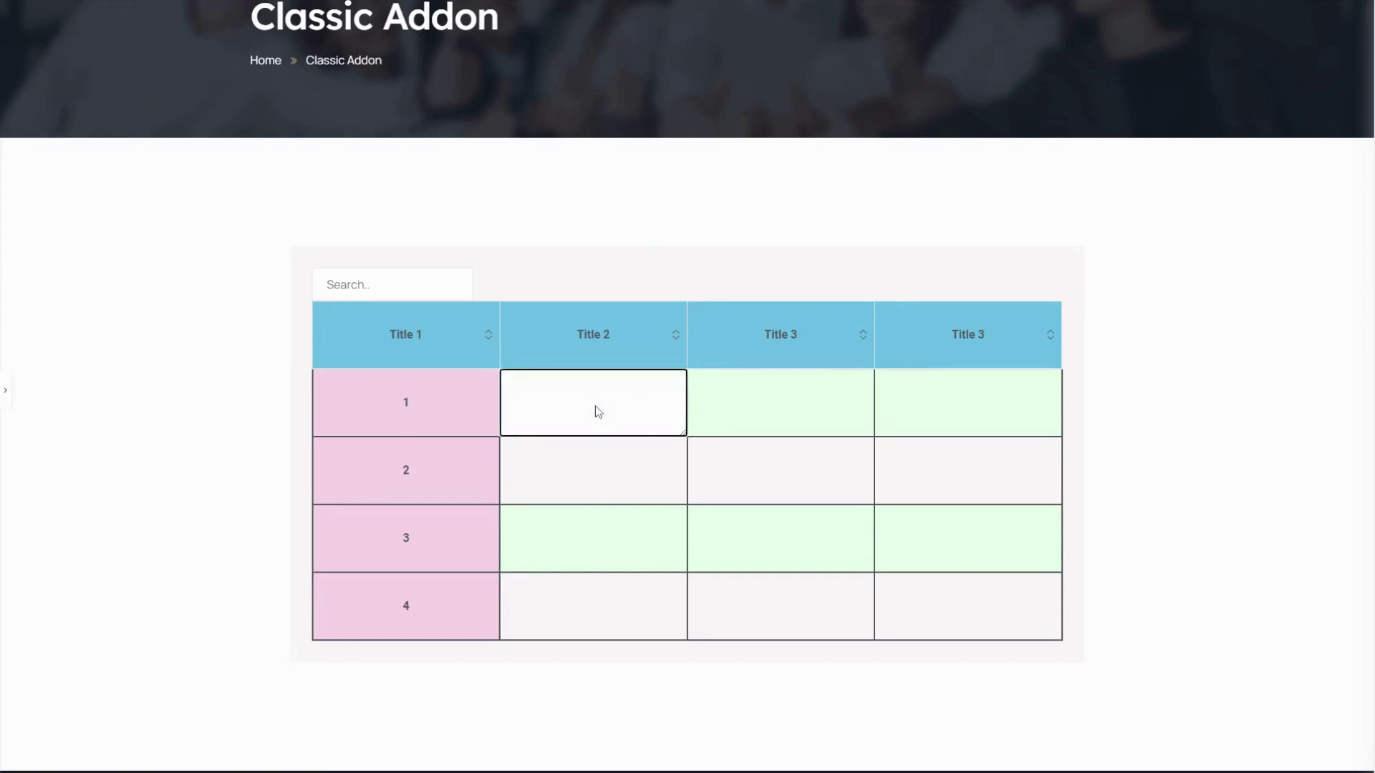
text(af)
key(Return)
click(799, 417)
text(asdf)
key(Return)
click(980, 418)
text(asdfd)
Fill the remaining cells of row 2 with egg, rtg and eft
click(575, 472)
text(egg)
click(740, 478)
text(rtg)
click(984, 494)
text(eft)
Fill the remaining cells of row 3 with gty, 43654 and sdf
click(609, 553)
click(609, 552)
text(gty)
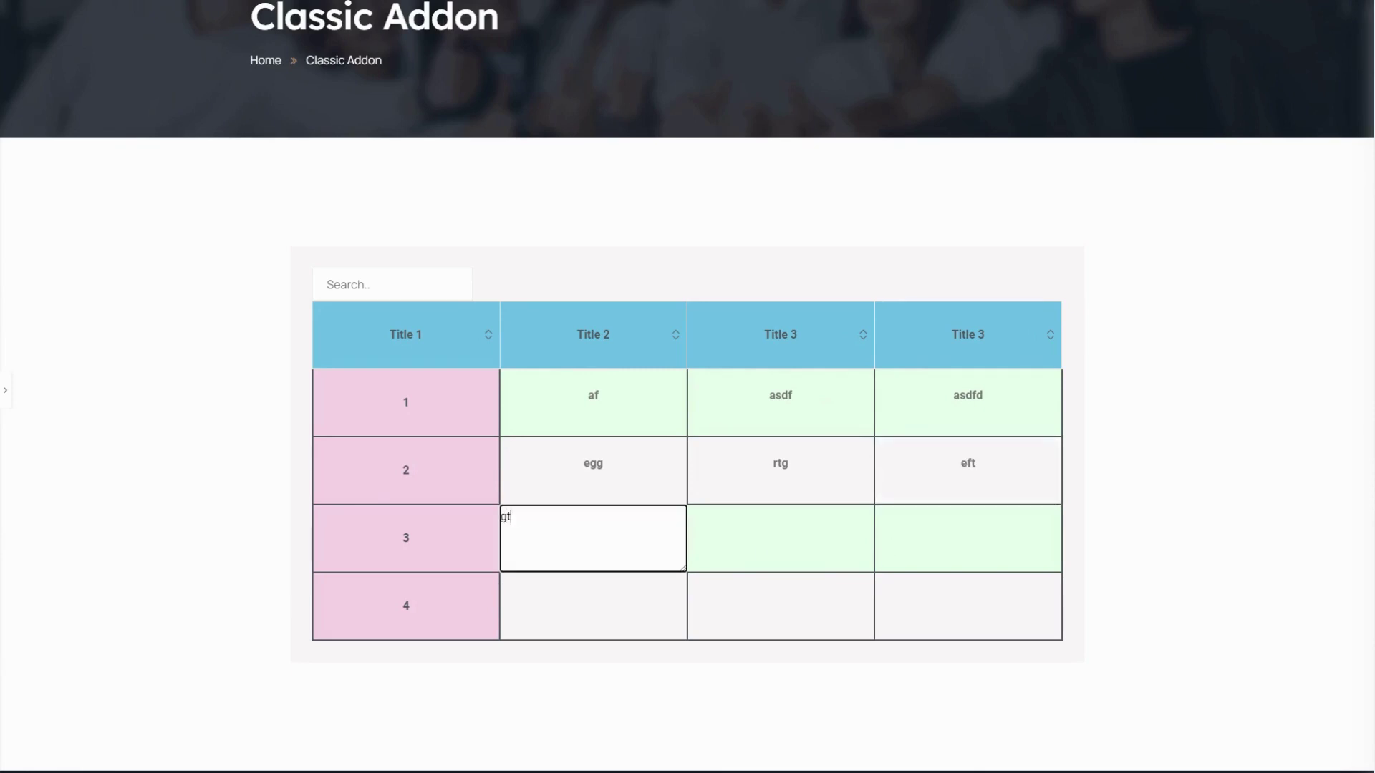
click(809, 538)
text(43654)
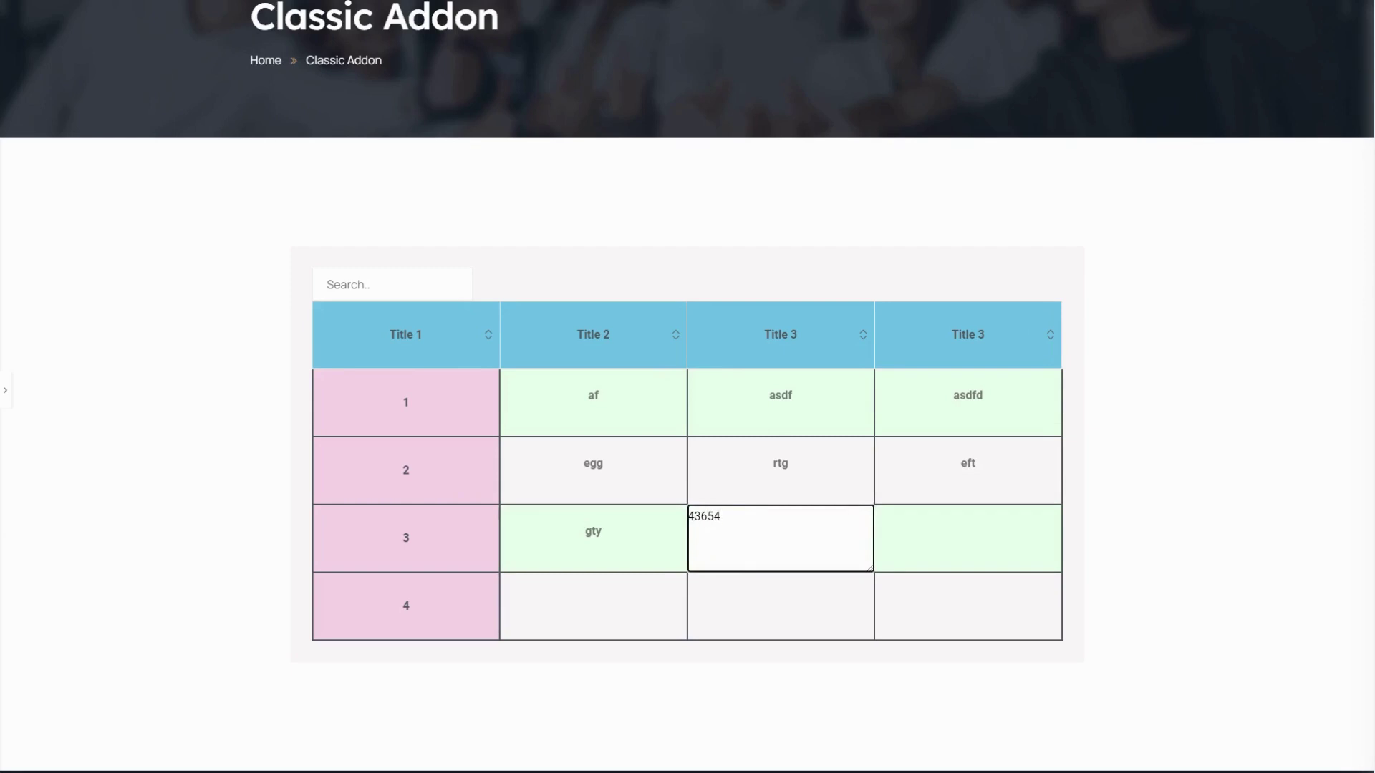
click(994, 544)
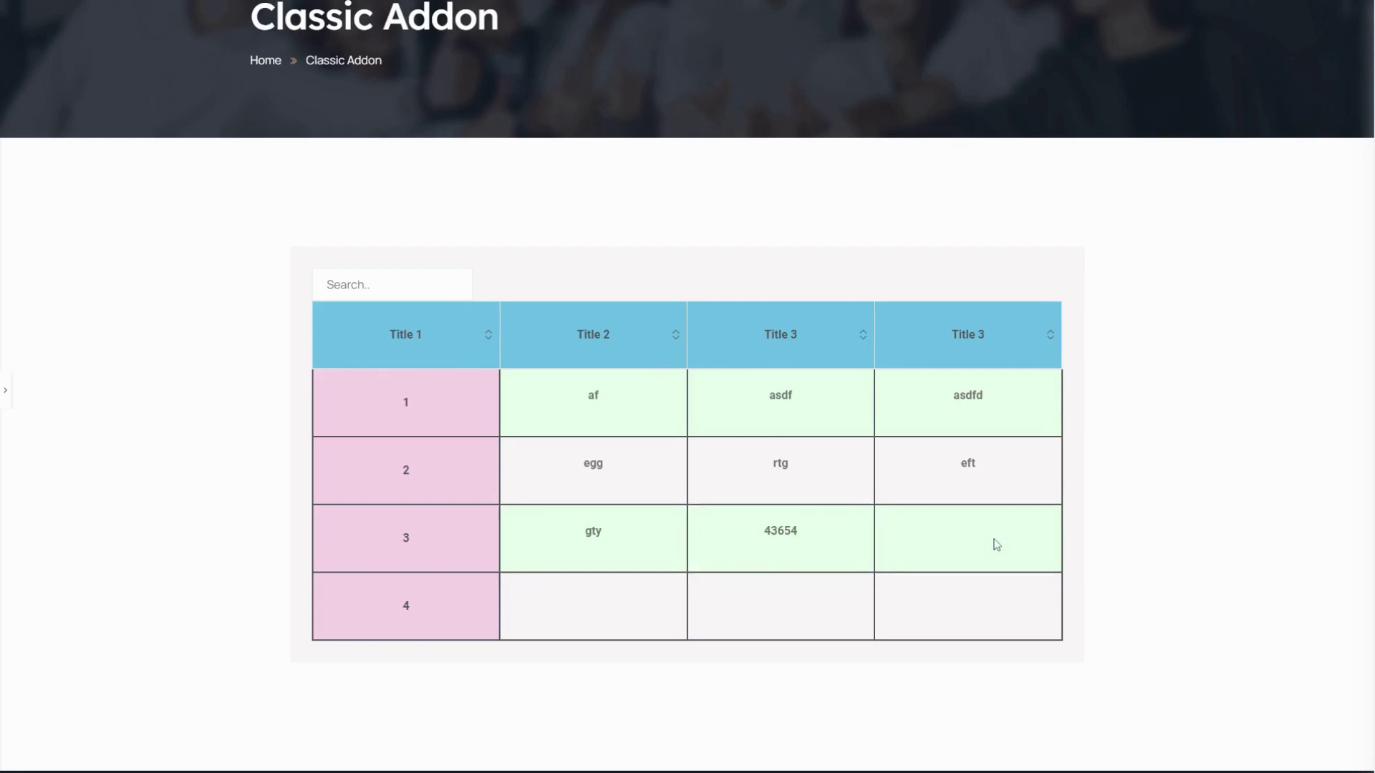
text(sdf)
Fill the remaining cells of row 4 with dfg, asdf and dfd
click(559, 610)
text(dfg)
click(764, 618)
text(asdf)
click(925, 613)
text(dfd)
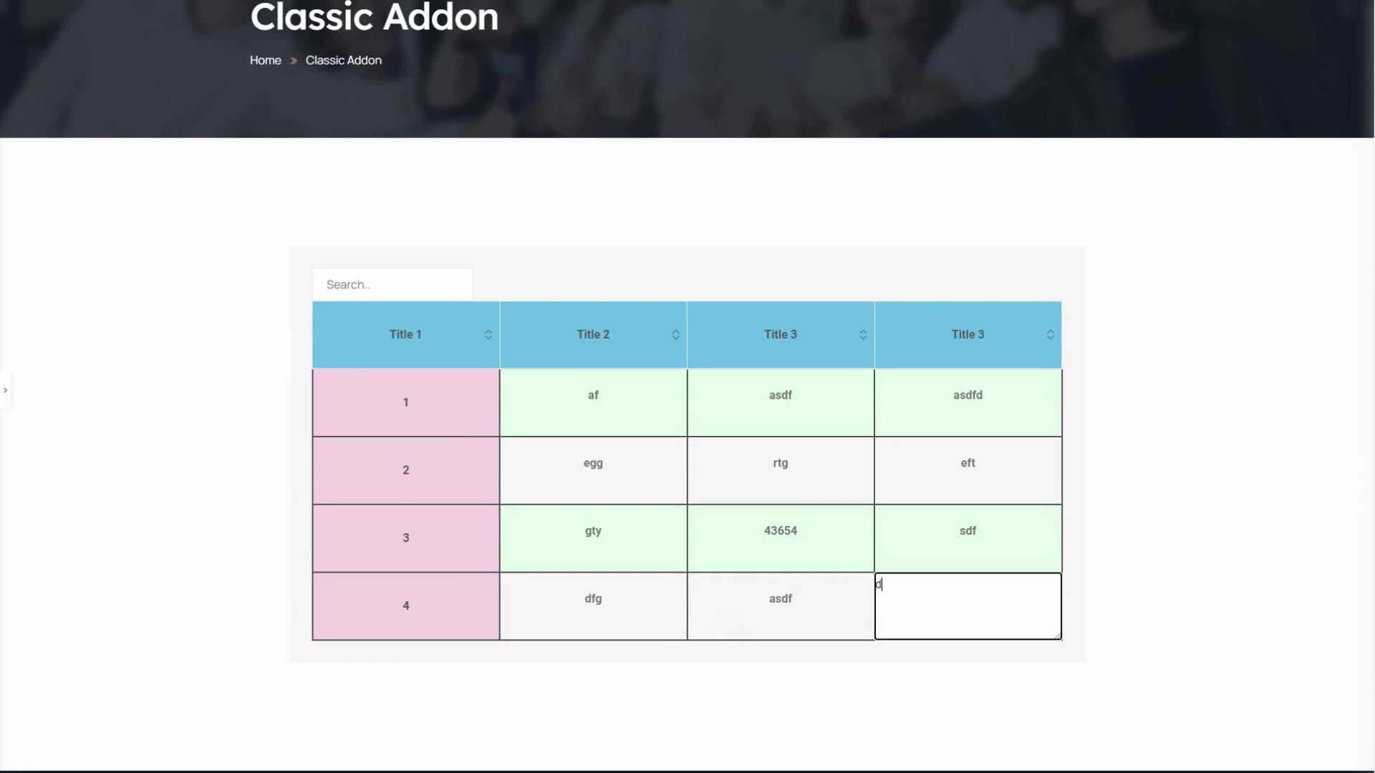
click(1139, 580)
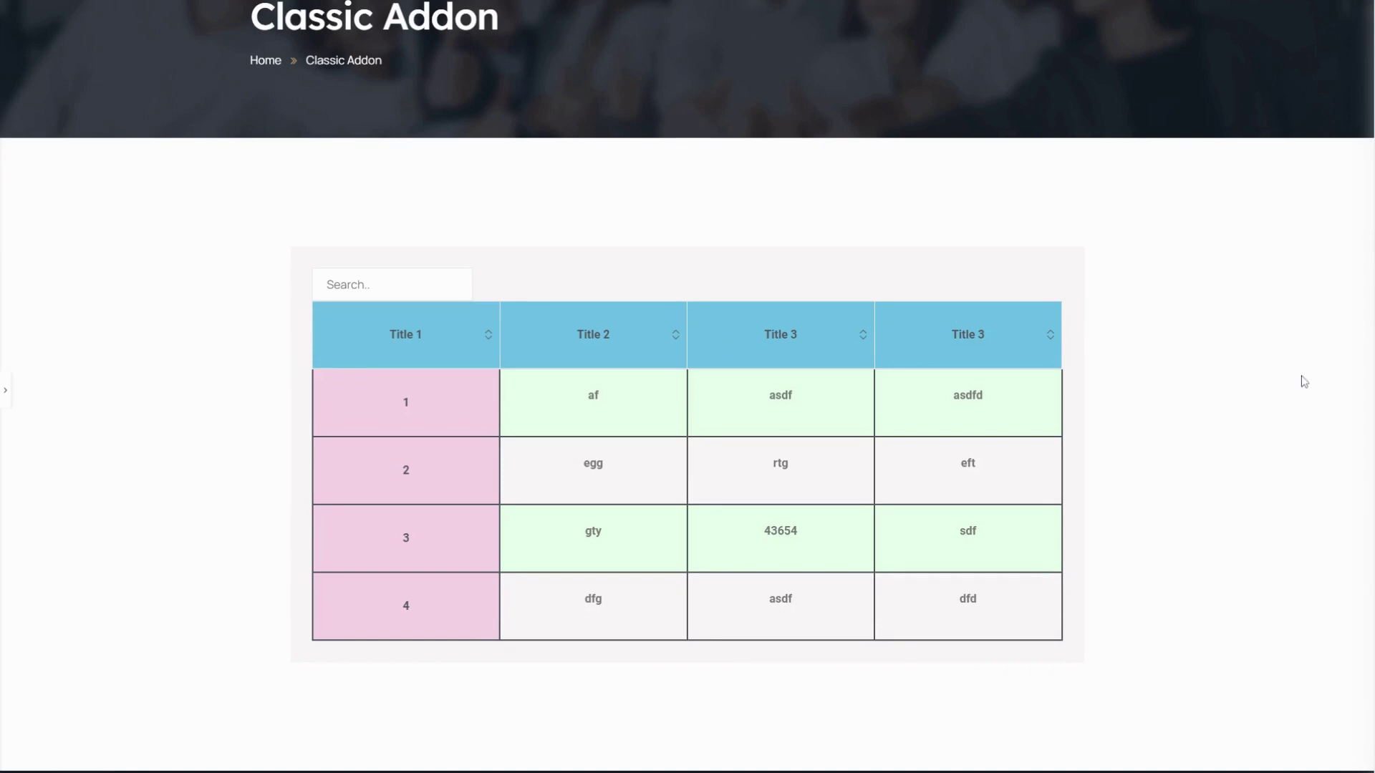
Show the editor's side panel again, search the table for "as" on the live page and clear the search
click(5, 390)
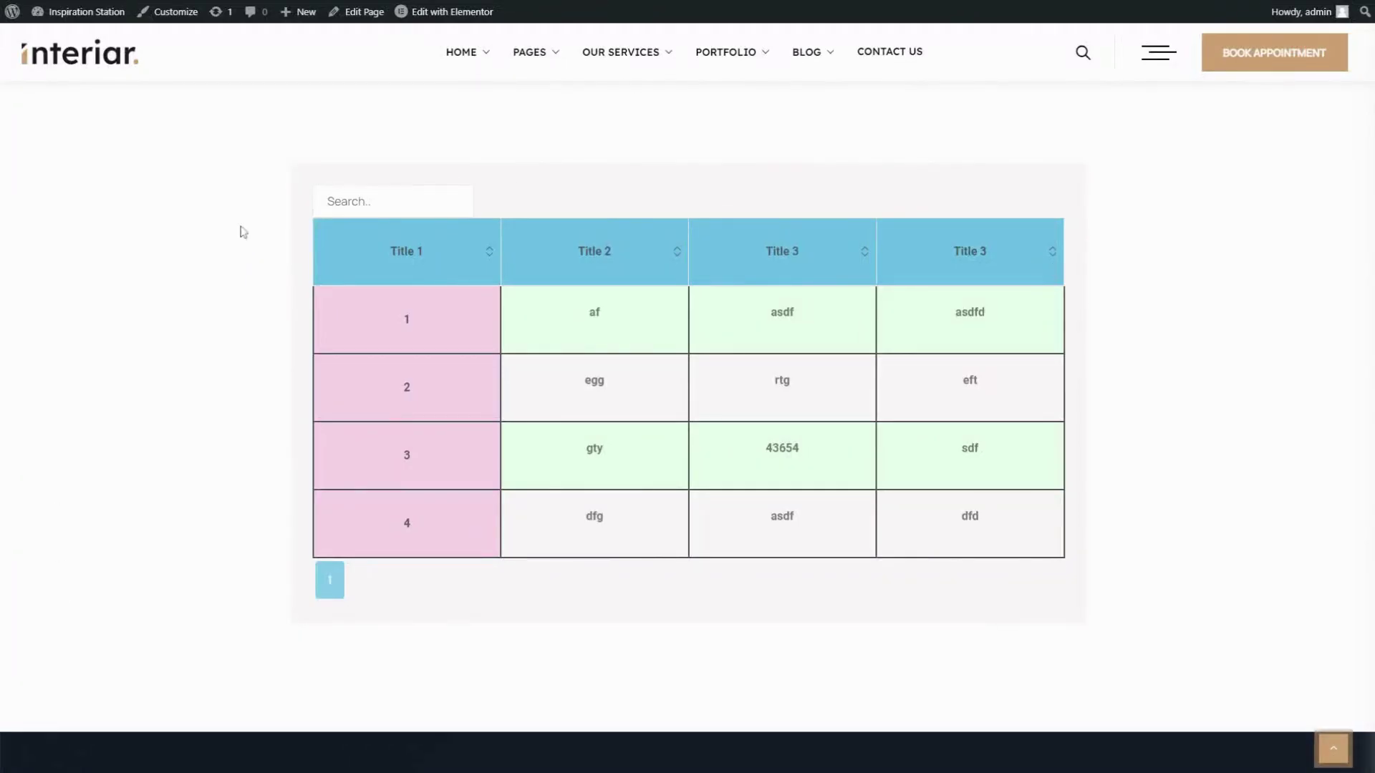
click(358, 202)
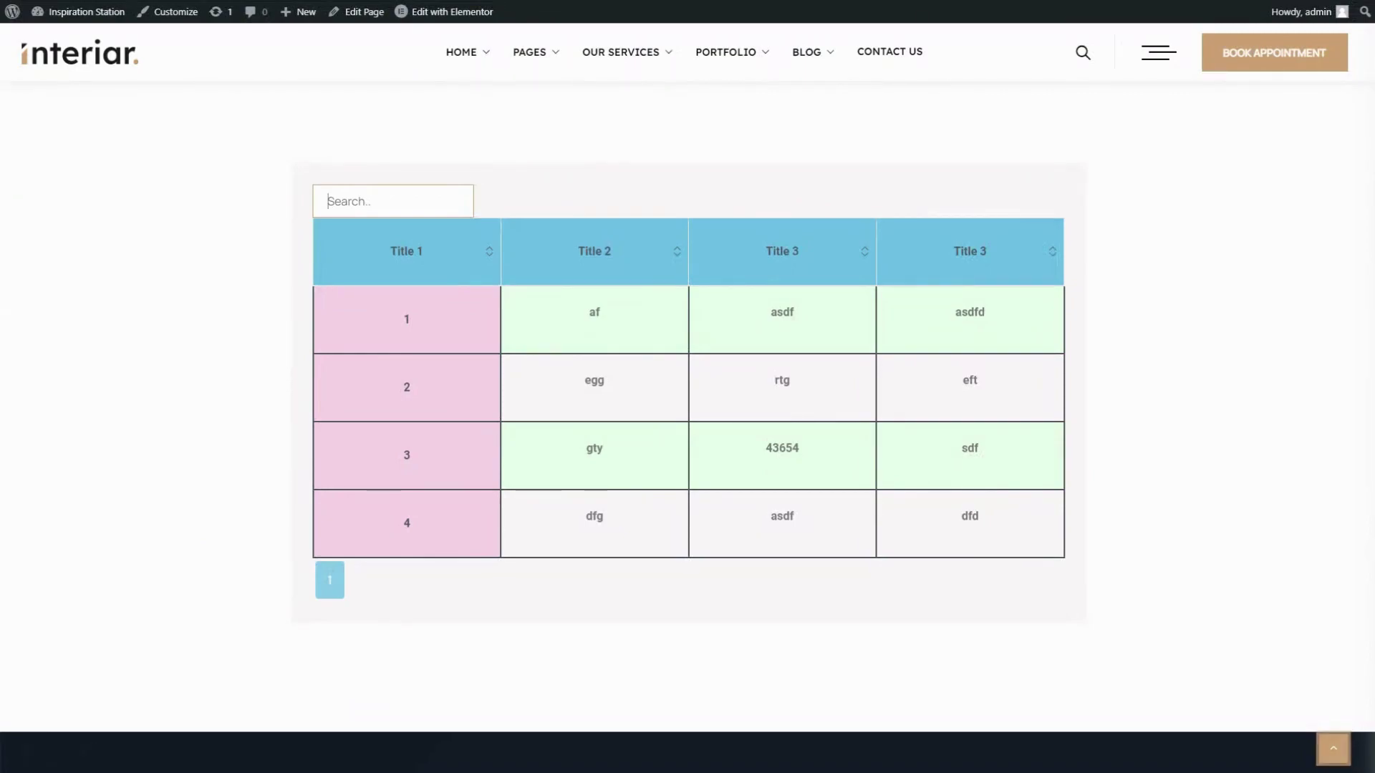
text(as)
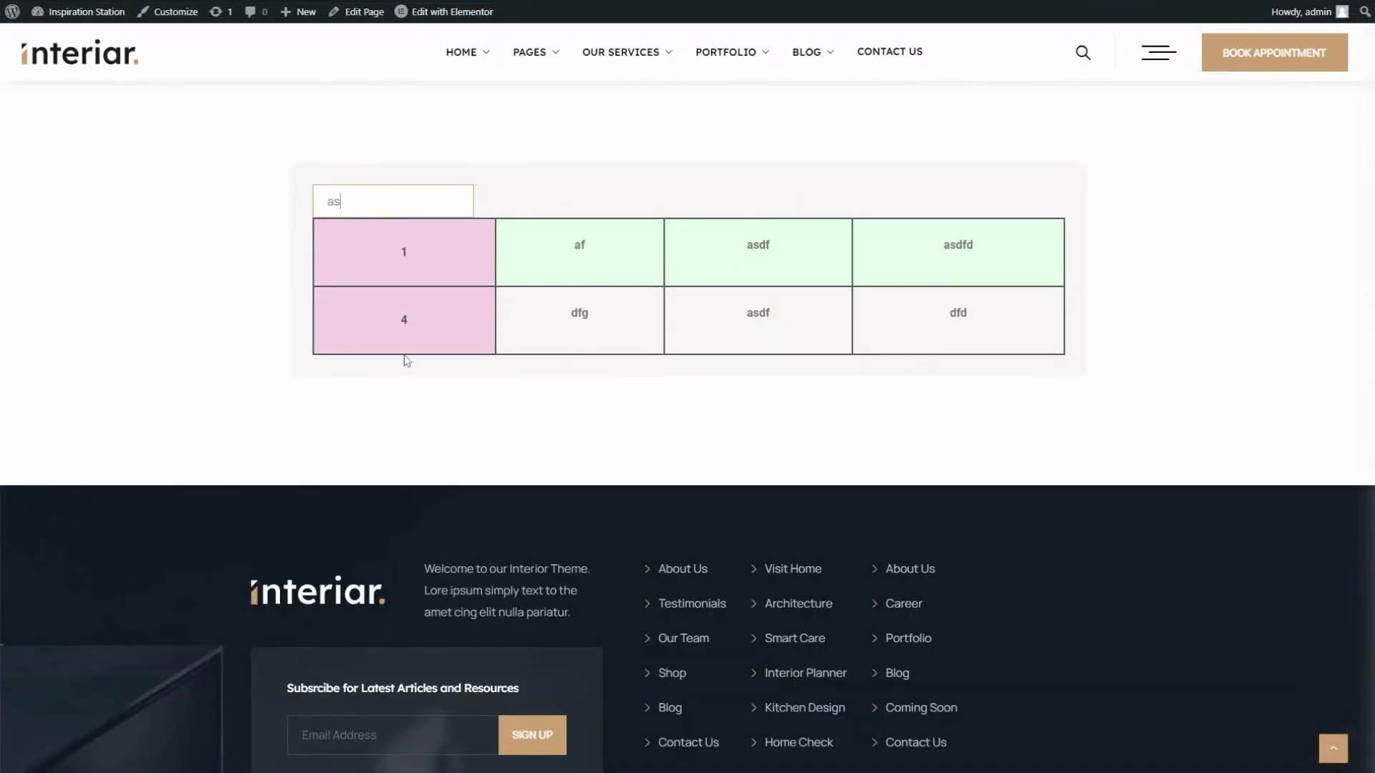
key(ctrl+a)
key(BackSpace)
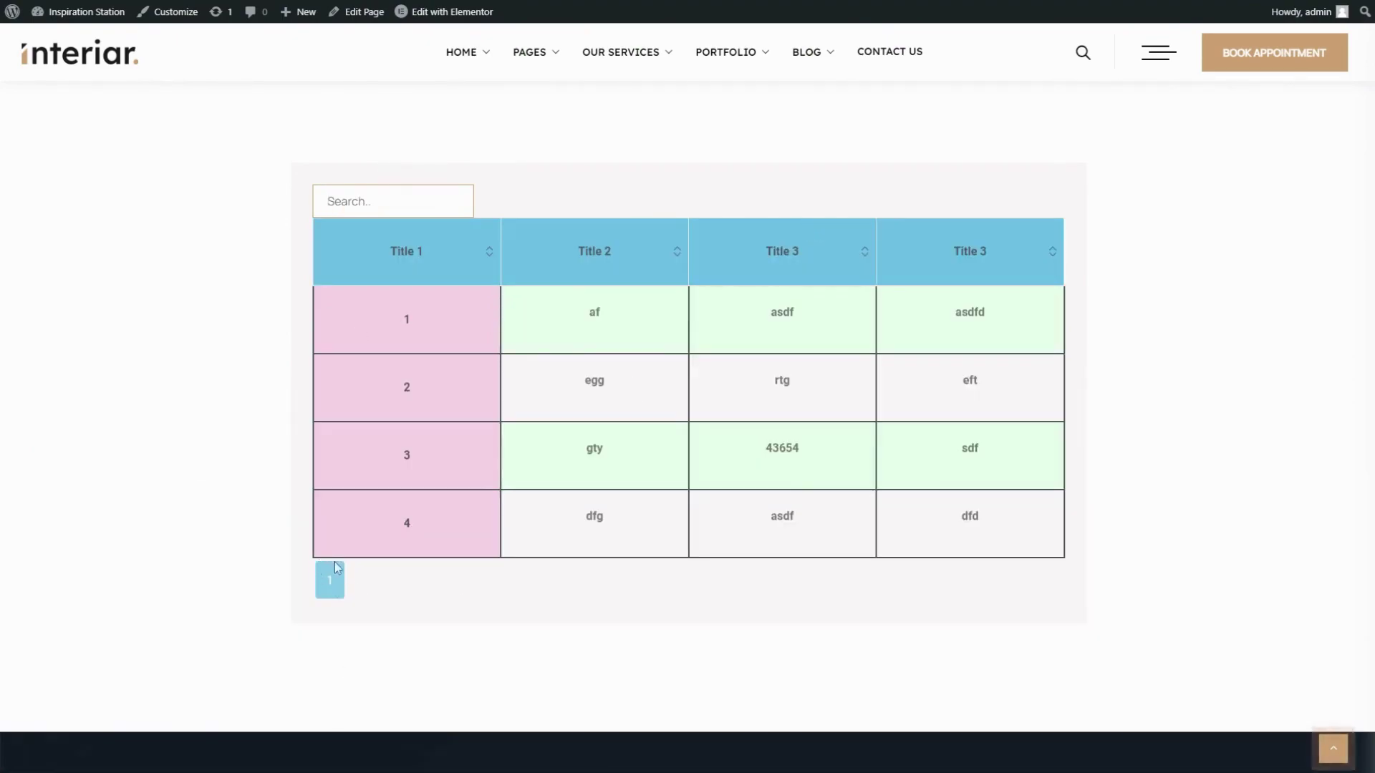